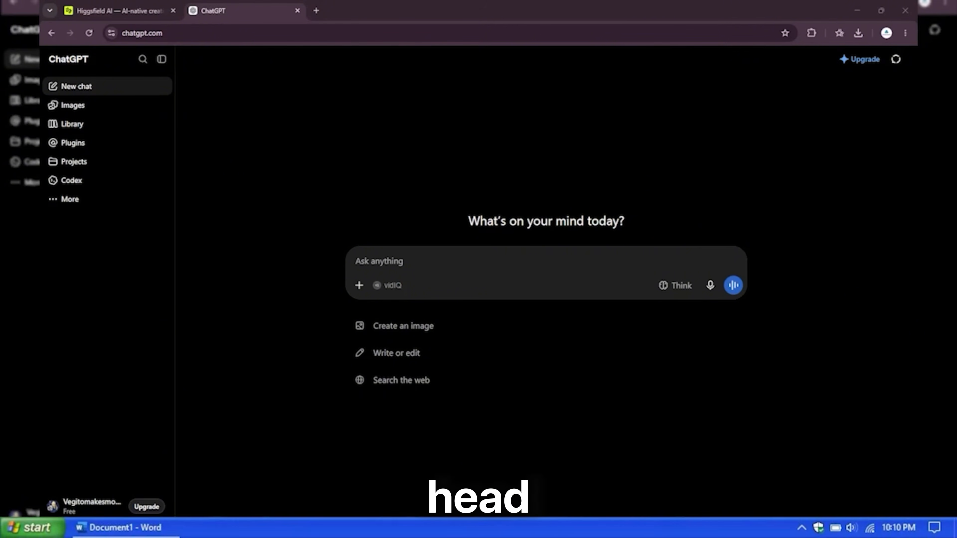
- Paste the copied "You are the Viral Ca..." prompt into a new ChatGPT chat and send it
left_click(480, 252)
key("ctrl+v")
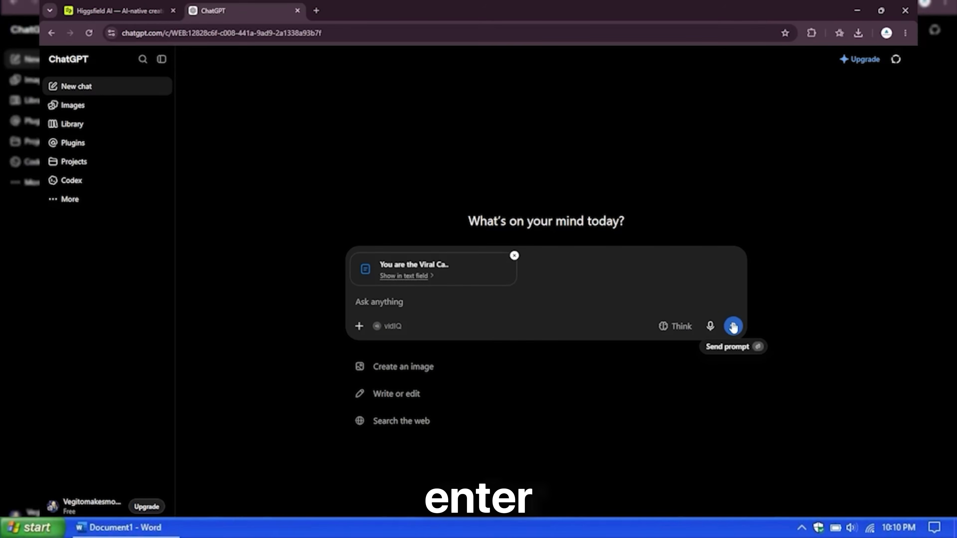
left_click(733, 326)
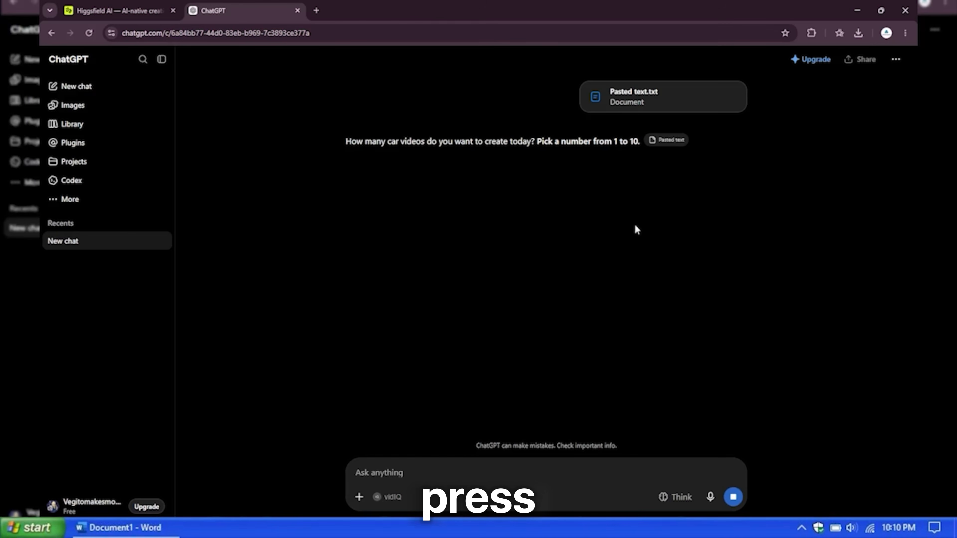
- Answer 1 for the number of car videos and look through the offered vehicle and color options
key("Return")
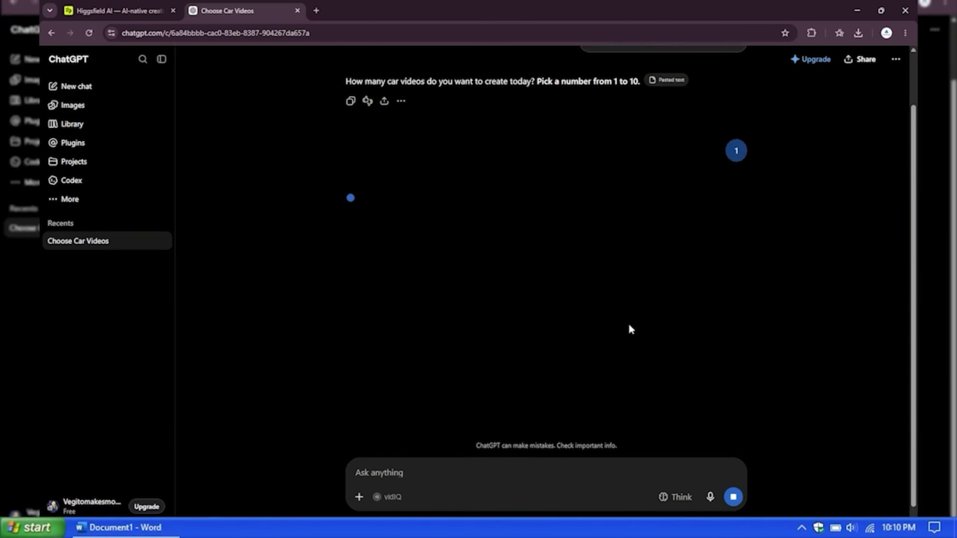
scroll(503, 309, "down", 6)
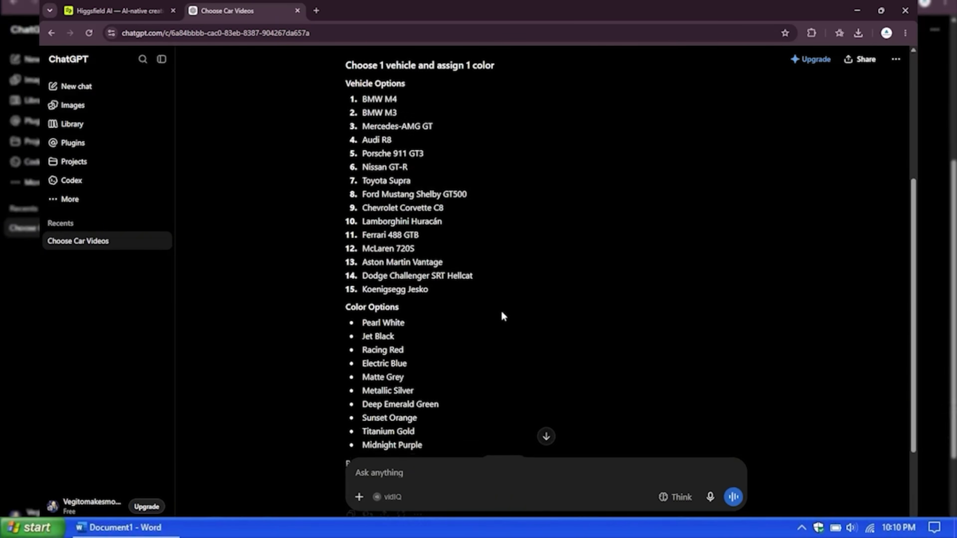
scroll(420, 348, "up", 5)
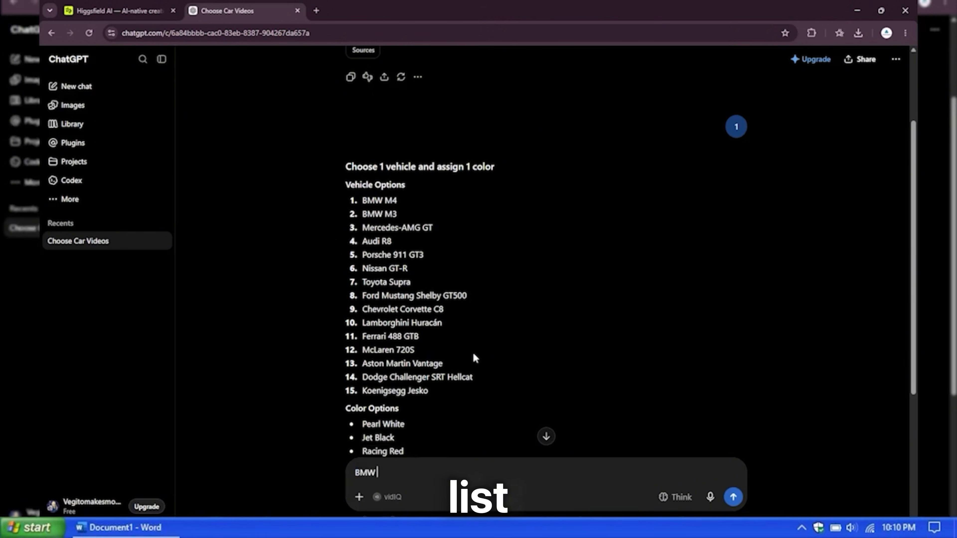
- Reply with "BMW M3 FROM NEED FOR SPEED MOST WANTED. Color scheme like the BMW M3 IN NEED FOR SPEED MOST WANTED."
key("ctrl+a")
key("BackSpace")
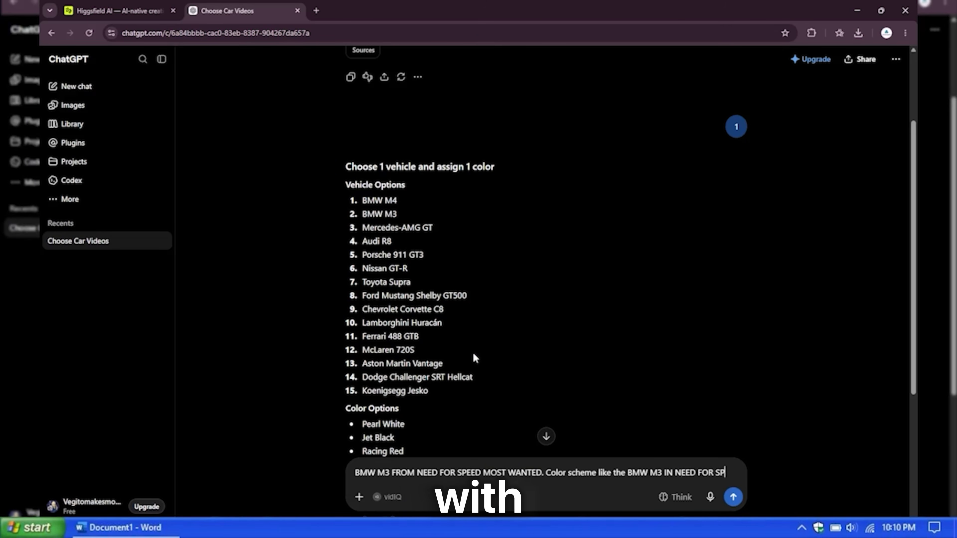
type("EED MOST WANTED")
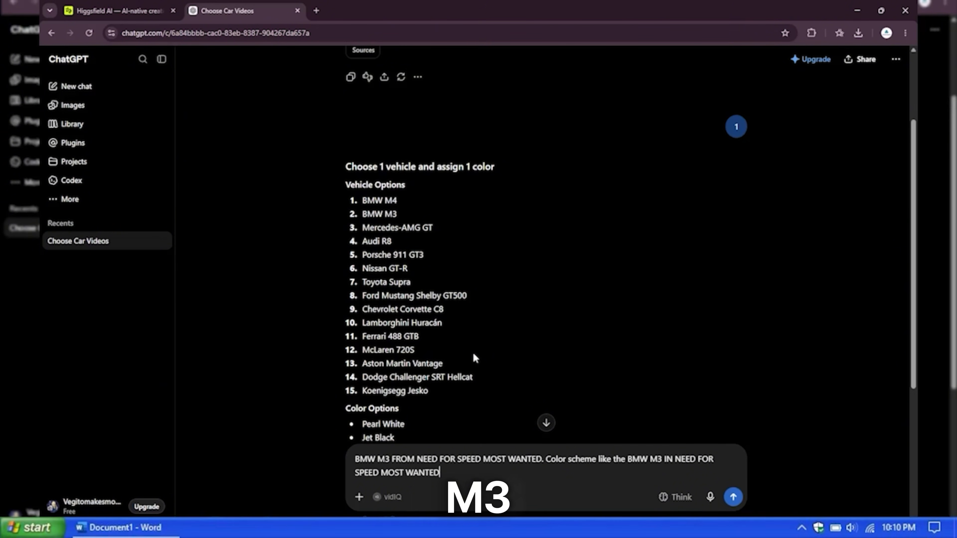
type(".")
key("Return")
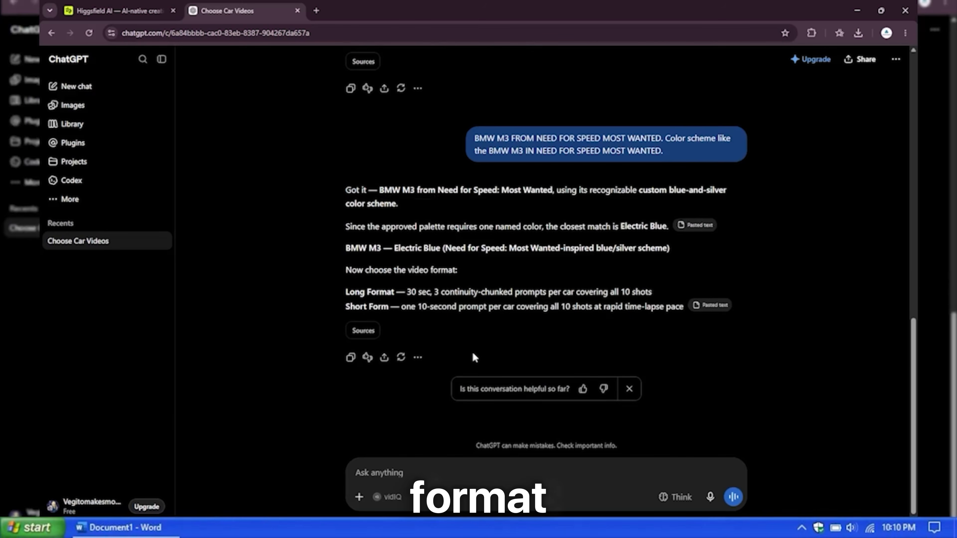
- Answer "long format" for the video format and review the generated chunk prompts through to the end
type("long format")
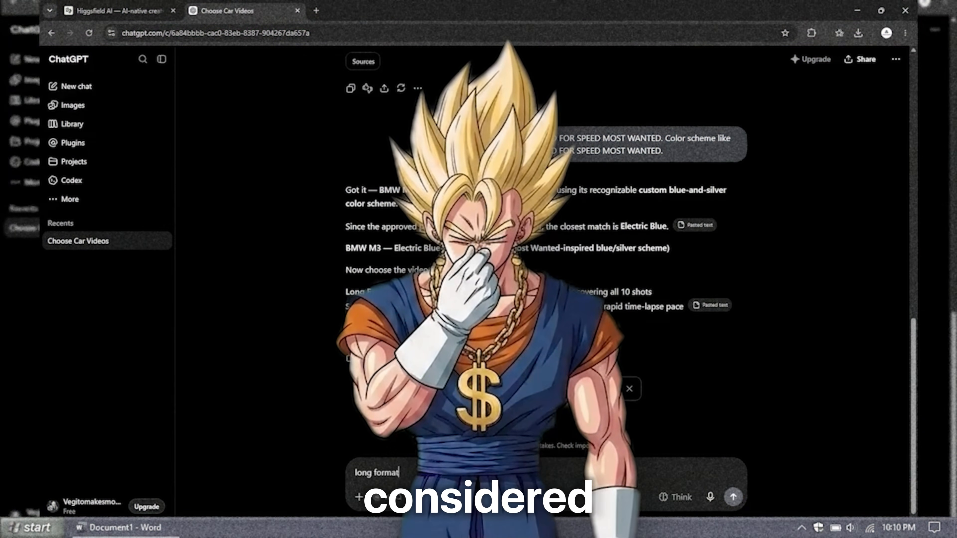
key("Return")
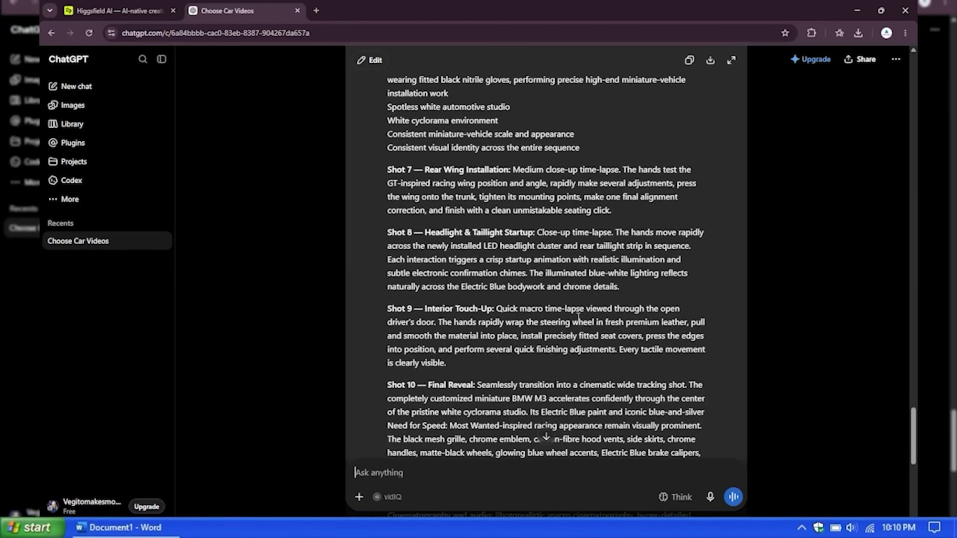
scroll(578, 317, "down", 5)
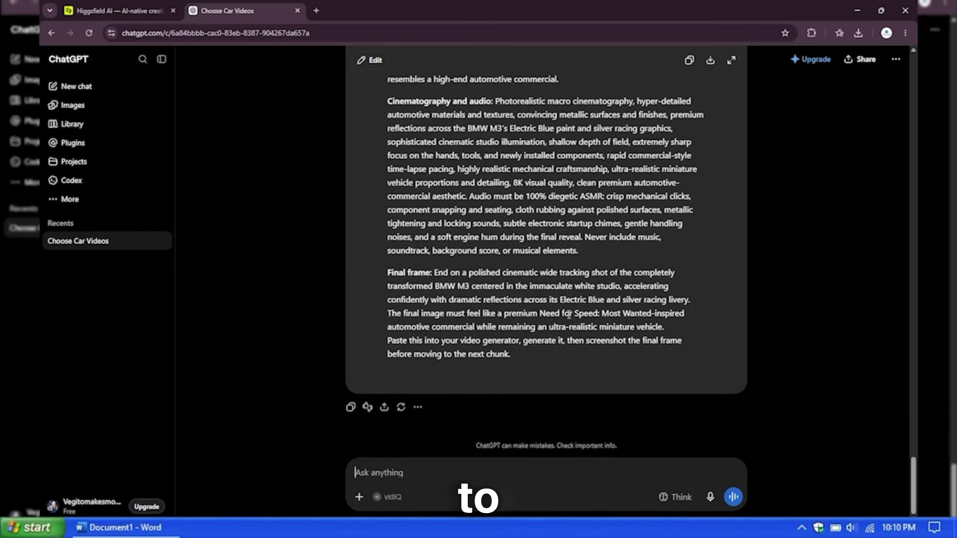
- Switch to Higgsfield and open Cinema Studio 4.0 from its video features
left_click(120, 10)
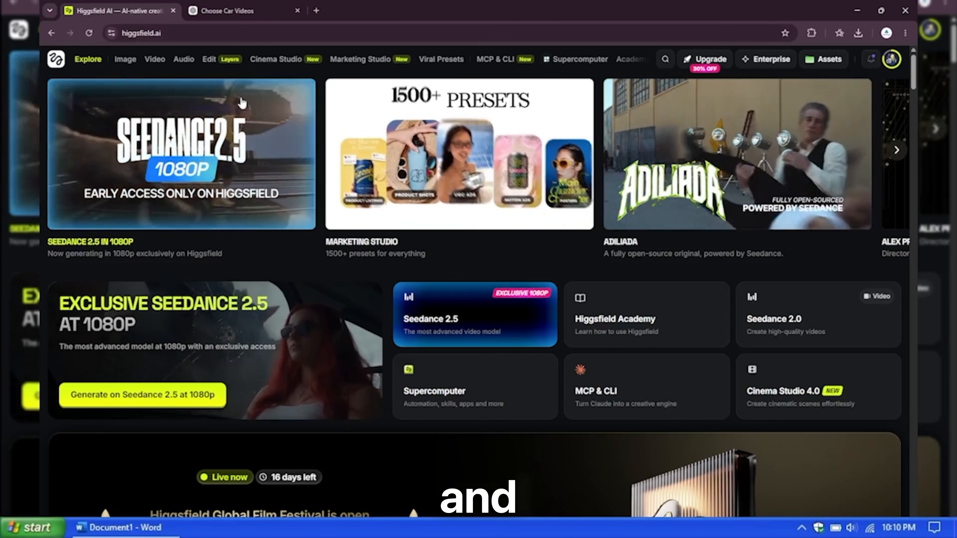
mouse_move(155, 59)
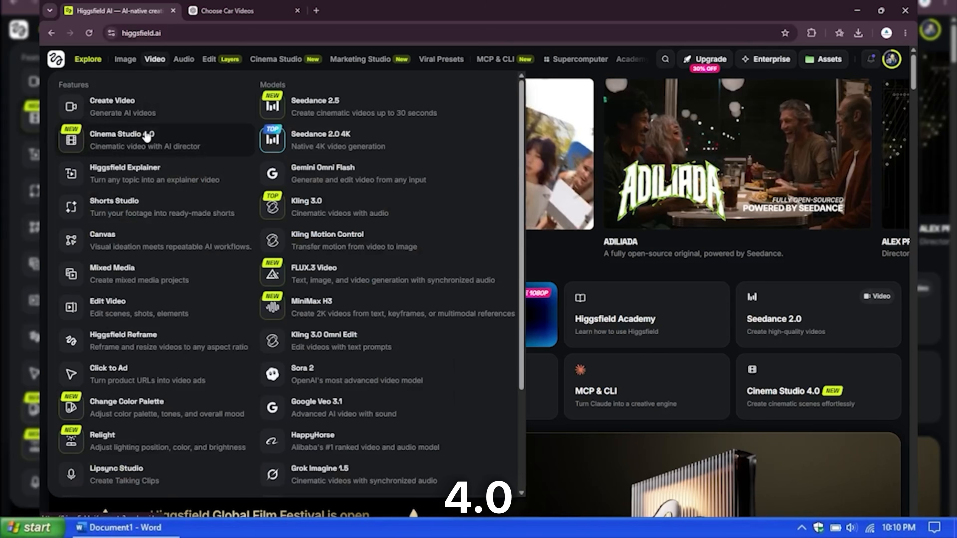
left_click(145, 134)
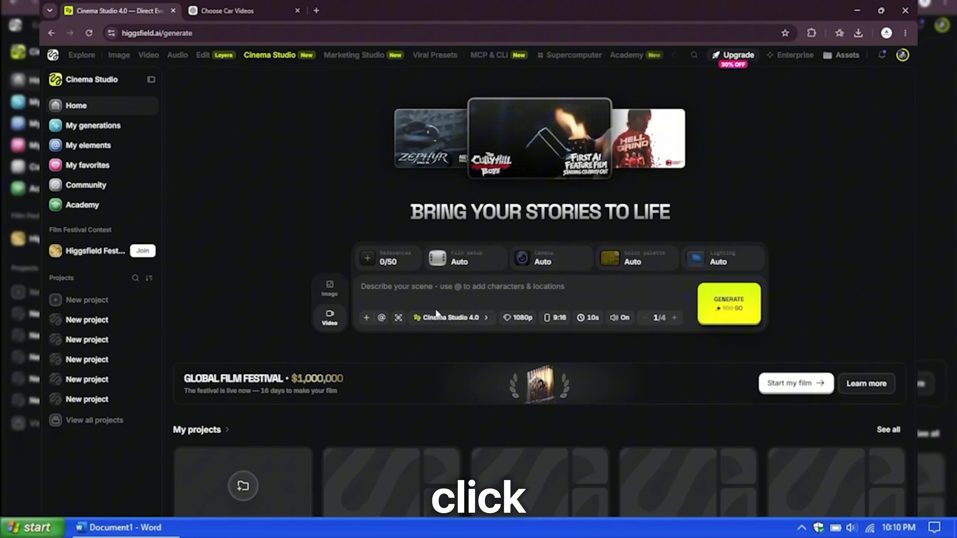
- Configure the video generation with the Cinema Studio 4.0 model, 1080p resolution, 9:16 aspect ratio and 10s duration
left_click(436, 315)
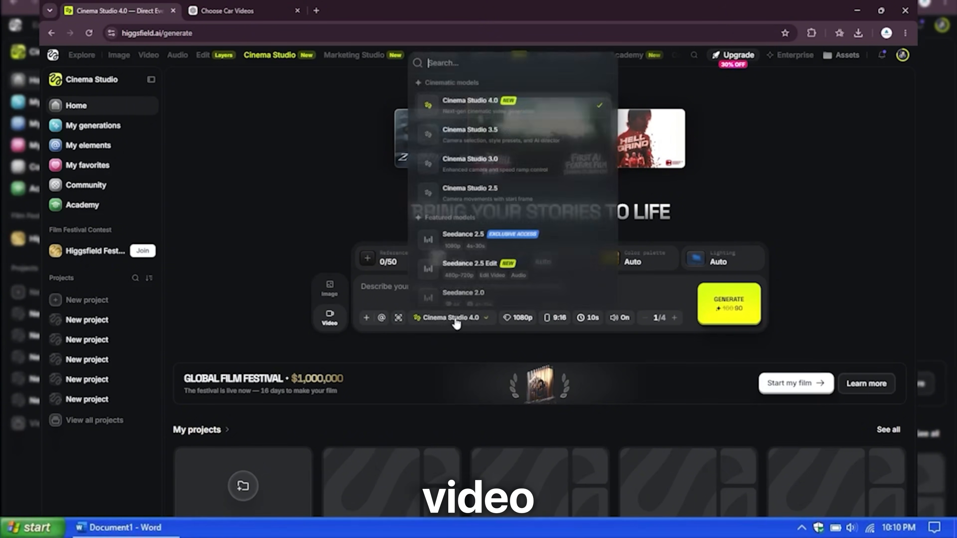
left_click(481, 113)
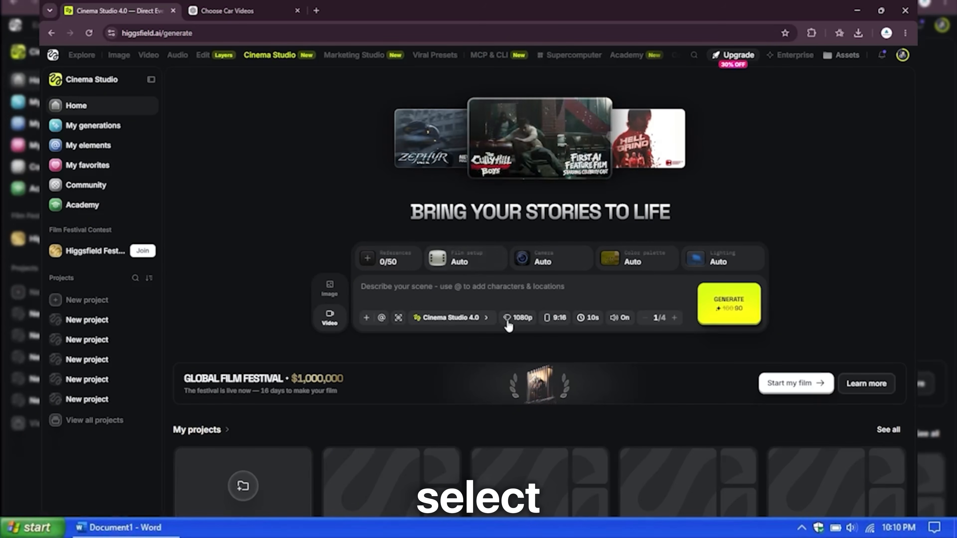
left_click(519, 318)
left_click(534, 300)
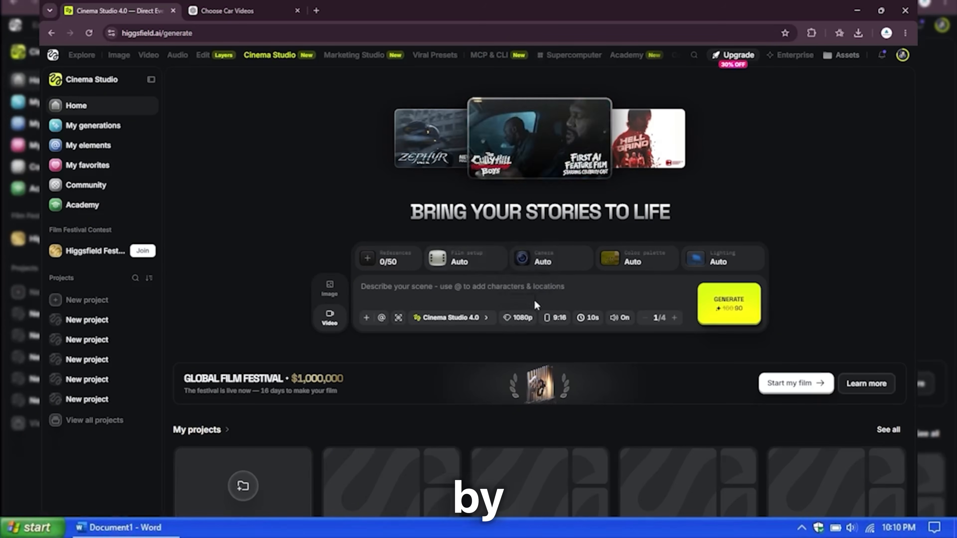
left_click(554, 317)
left_click(565, 235)
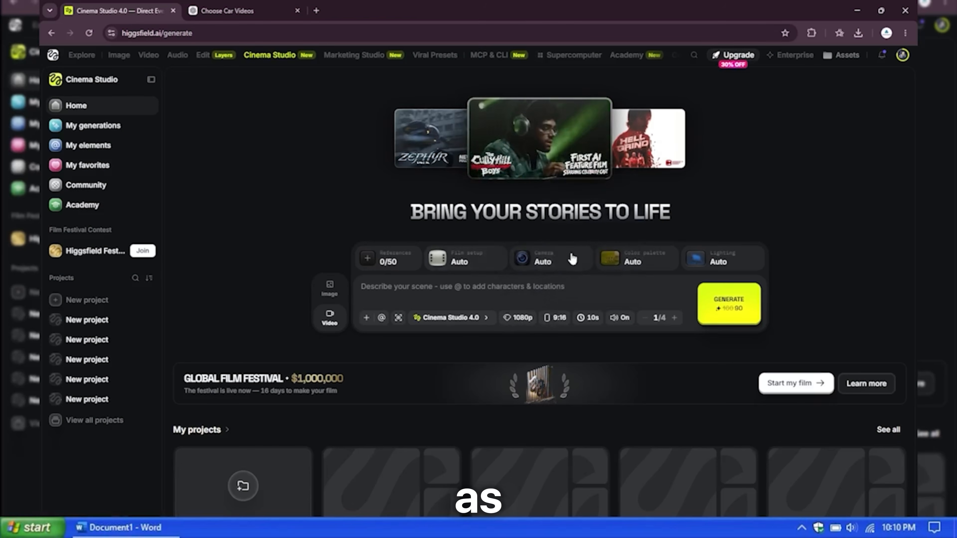
left_click(589, 318)
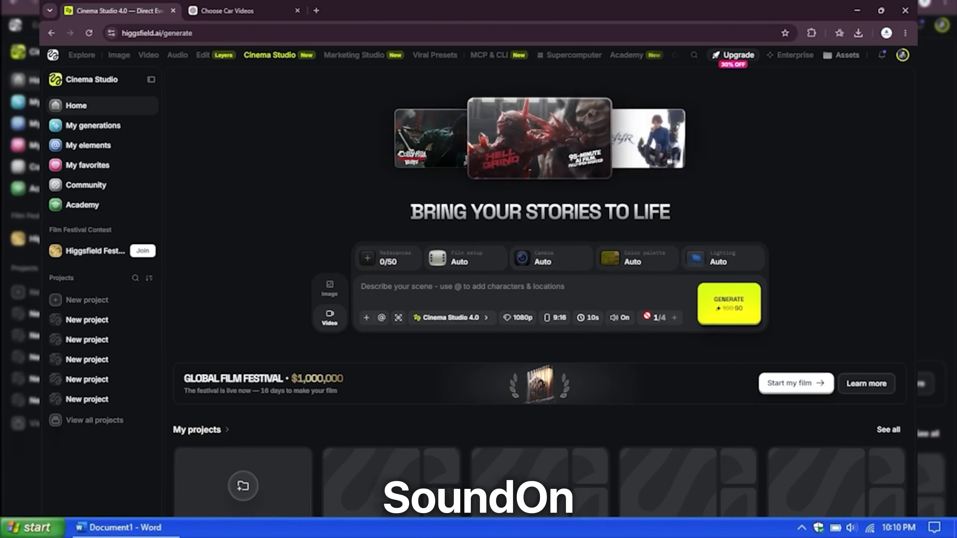
- Copy the BMW M3 consistency block with the Chunk 1 prompt from ChatGPT, paste it as the Cinema Studio scene description and generate the video
left_click(567, 288)
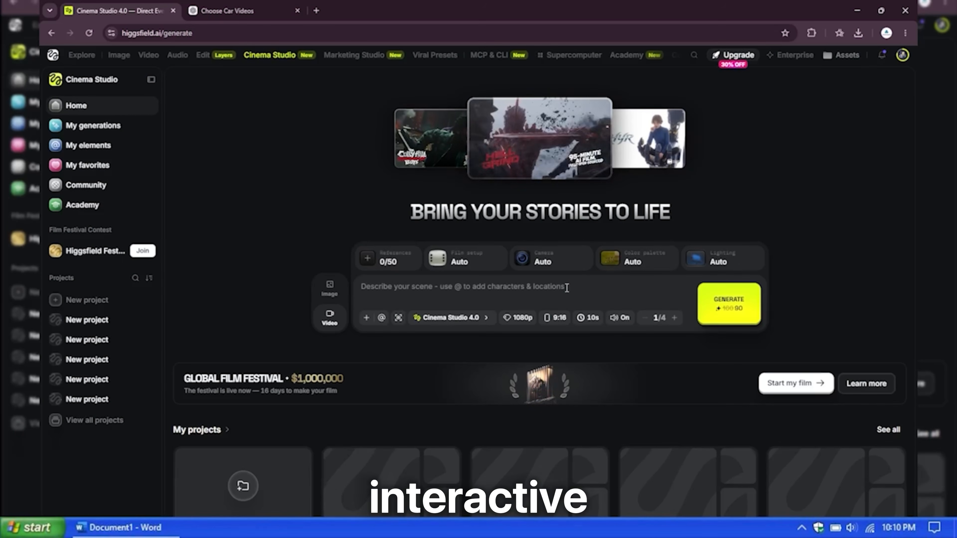
key("ctrl+Tab")
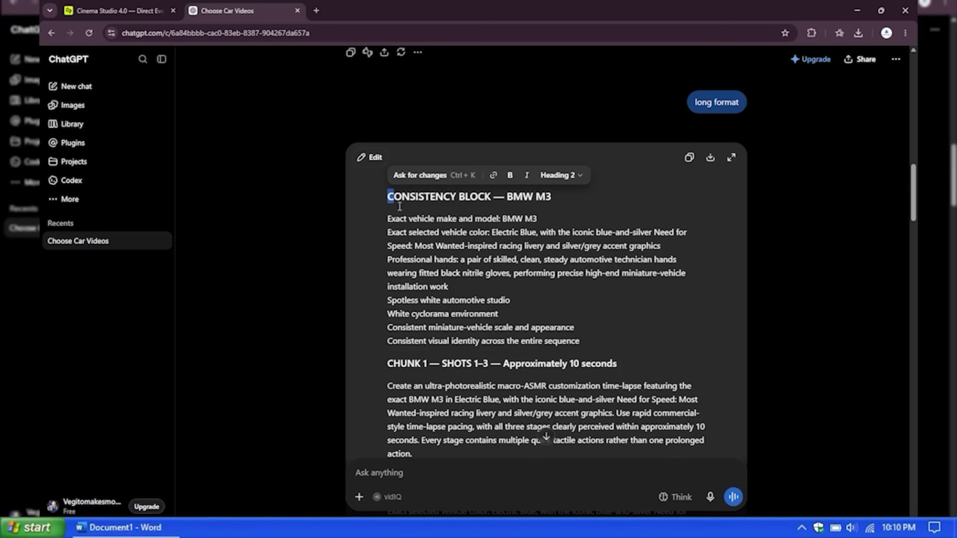
left_click_drag(395, 199, 502, 256)
key("ctrl+c")
key("ctrl+Tab")
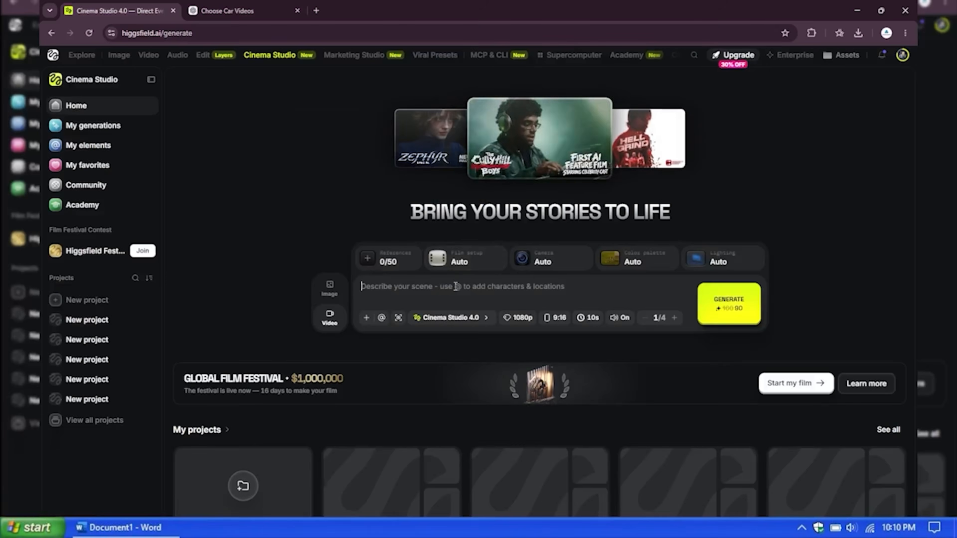
key("ctrl+v")
left_click(726, 319)
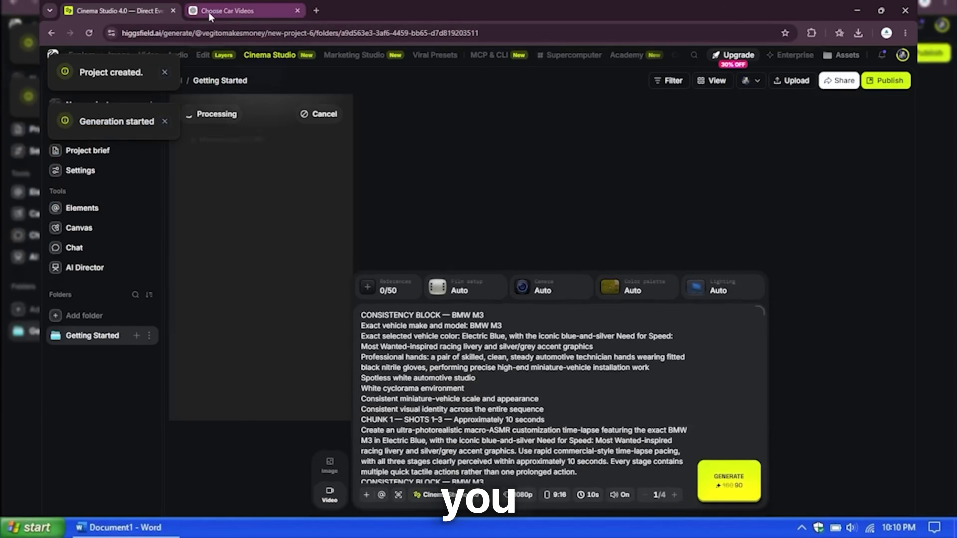
- Copy the complete Chunk 2 prompt from ChatGPT and replace the Cinema Studio scene description with it
left_click(209, 12)
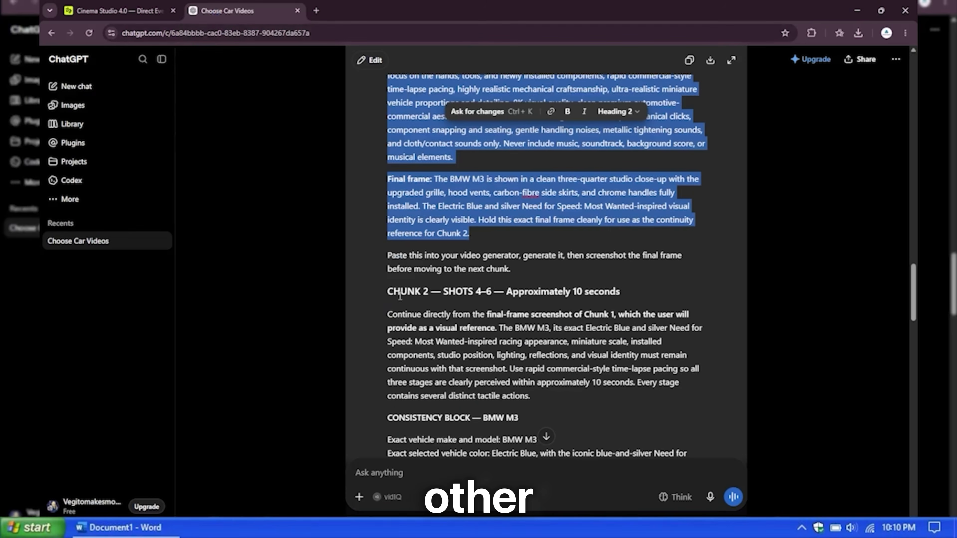
left_click_drag(390, 298, 502, 290)
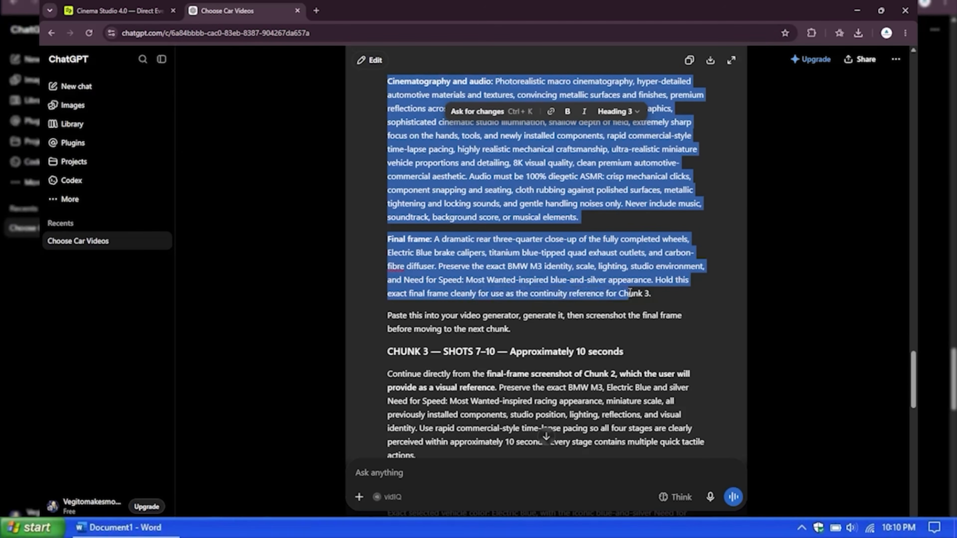
left_click(173, 11)
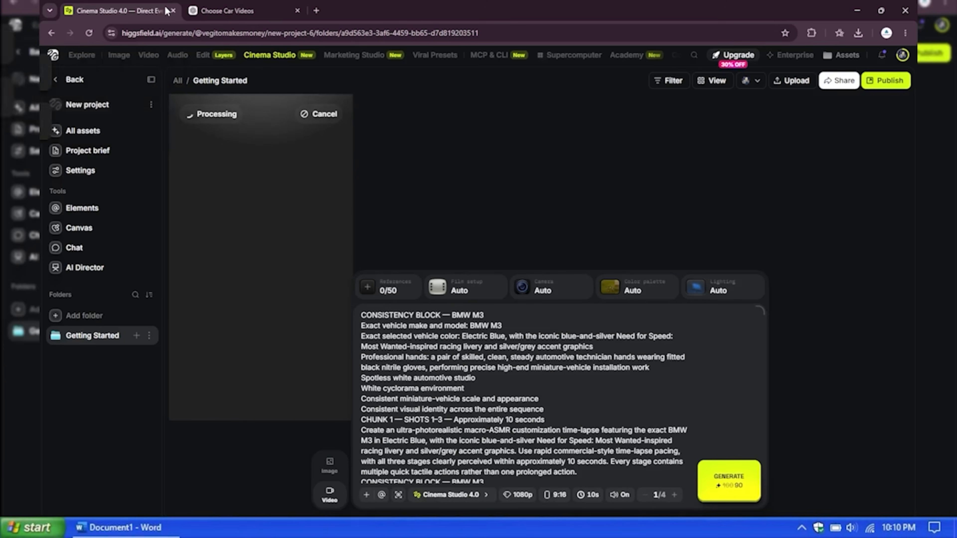
left_click(494, 358)
key("ctrl+a")
key("ctrl+v")
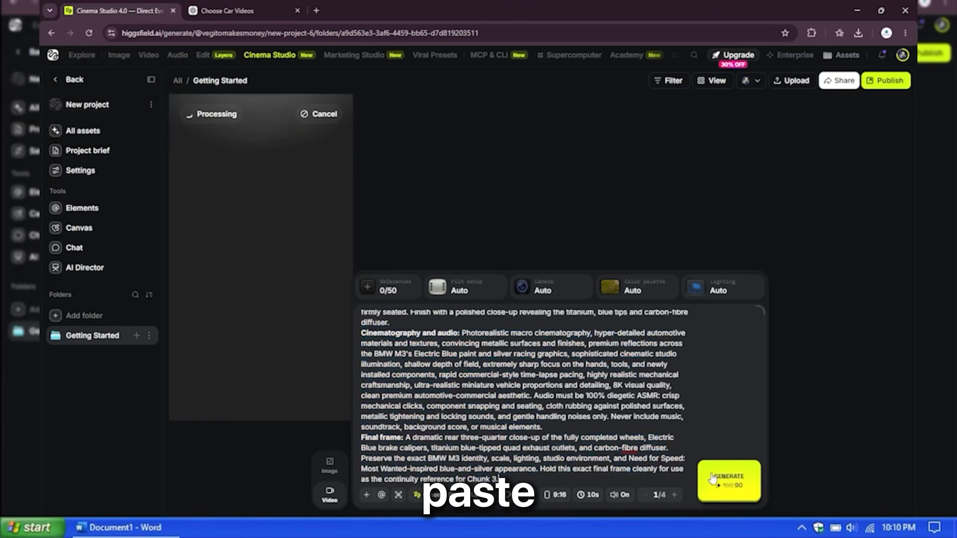
- Return to the ChatGPT conversation and select the Chunk 3 prompt text covering shots 7–10
left_click(227, 11)
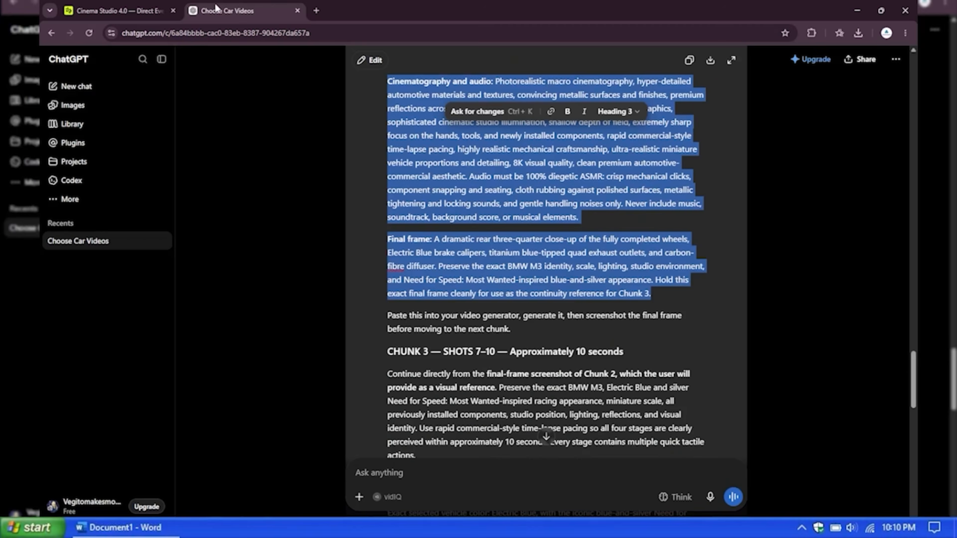
scroll(391, 242, "down", 5)
left_click_drag(391, 241, 618, 356)
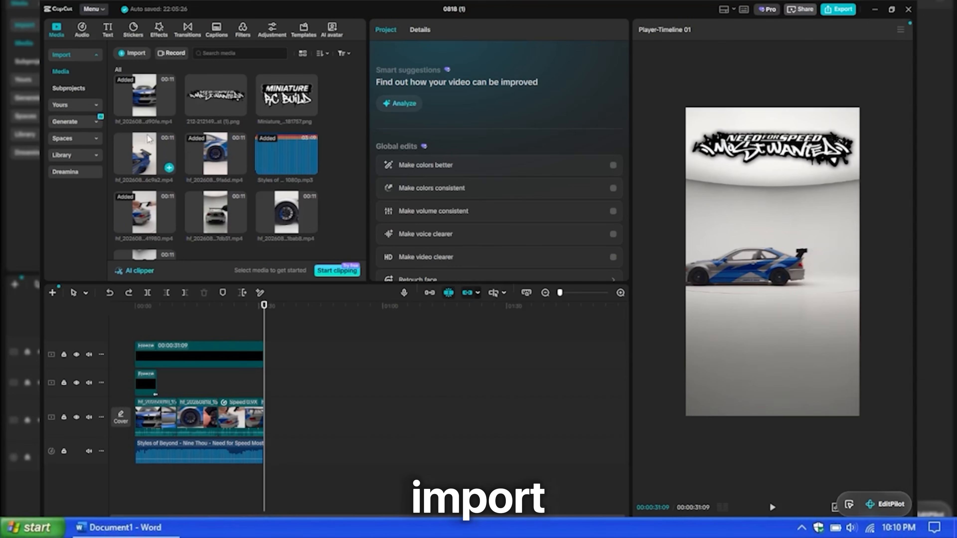
- In CapCut, add the three used car clips, both logo PNGs and the soundtrack to the timeline beyond the existing edit
left_click(150, 103)
left_click(200, 170, "ctrl")
left_click(160, 193, "ctrl")
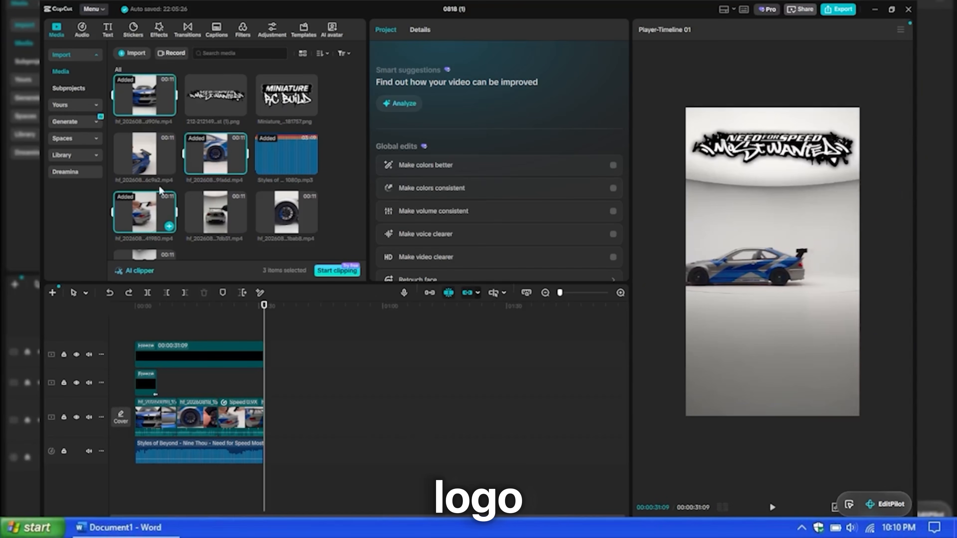
left_click(247, 108, "ctrl")
left_click(281, 108, "ctrl")
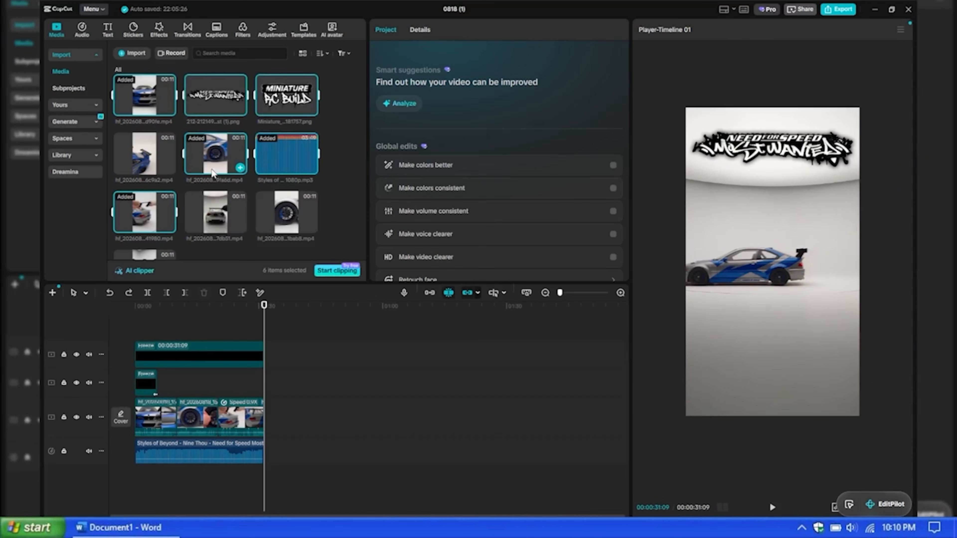
left_click_drag(213, 174, 373, 418)
left_click(363, 385)
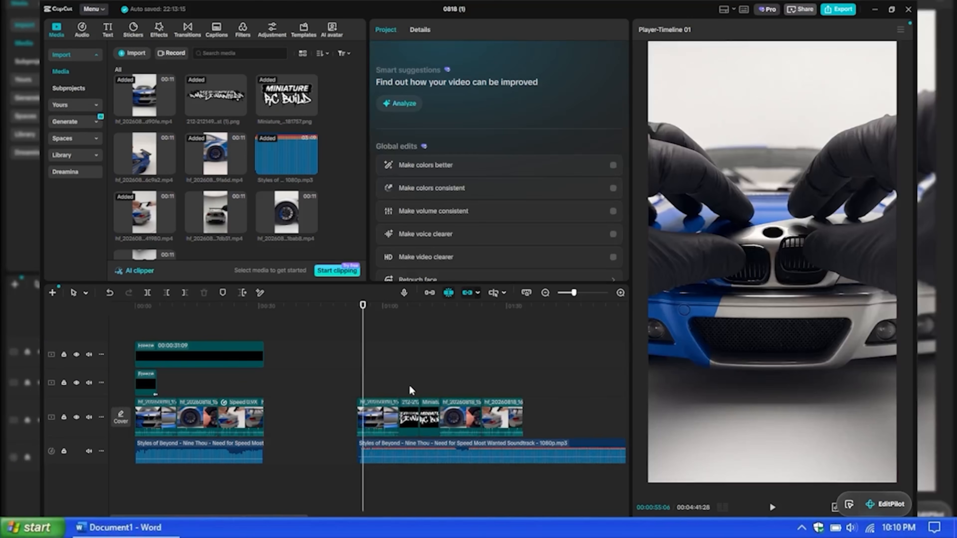
- Stack the Most Wanted and Miniature RC Build logos on tracks above the first clip, placed at the frame's top and bottom respectively
mouse_move(411, 389)
left_mouse_down()
mouse_move(428, 418)
mouse_move(408, 387)
left_mouse_up()
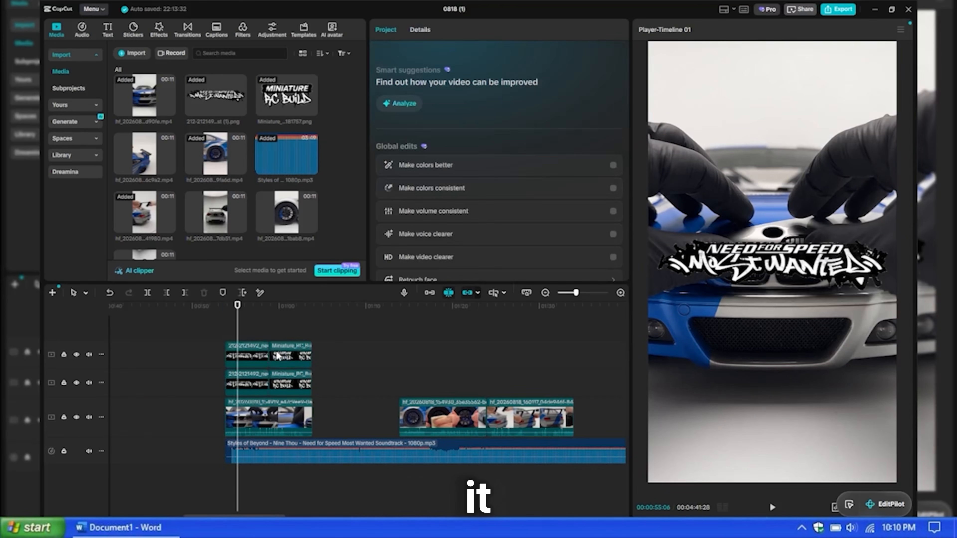
left_click(279, 326)
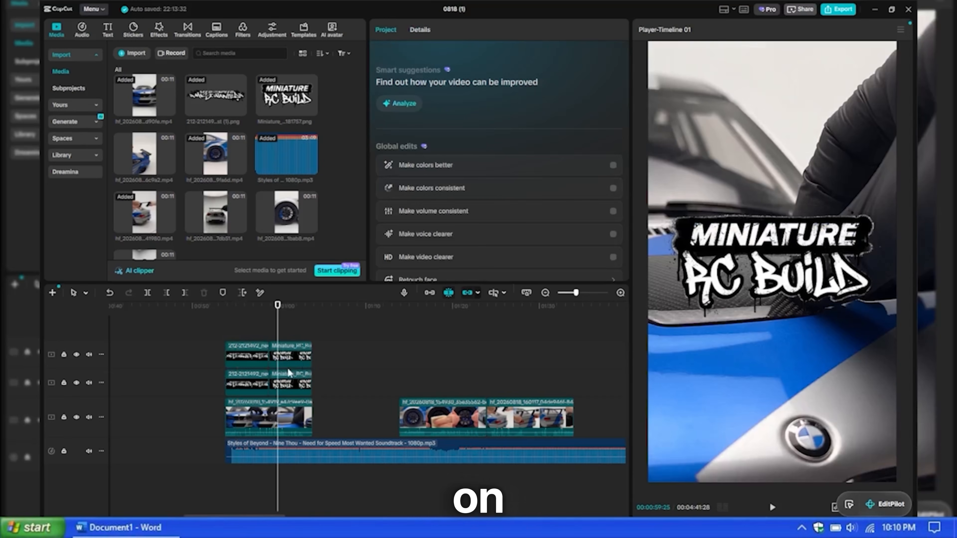
left_click(251, 356)
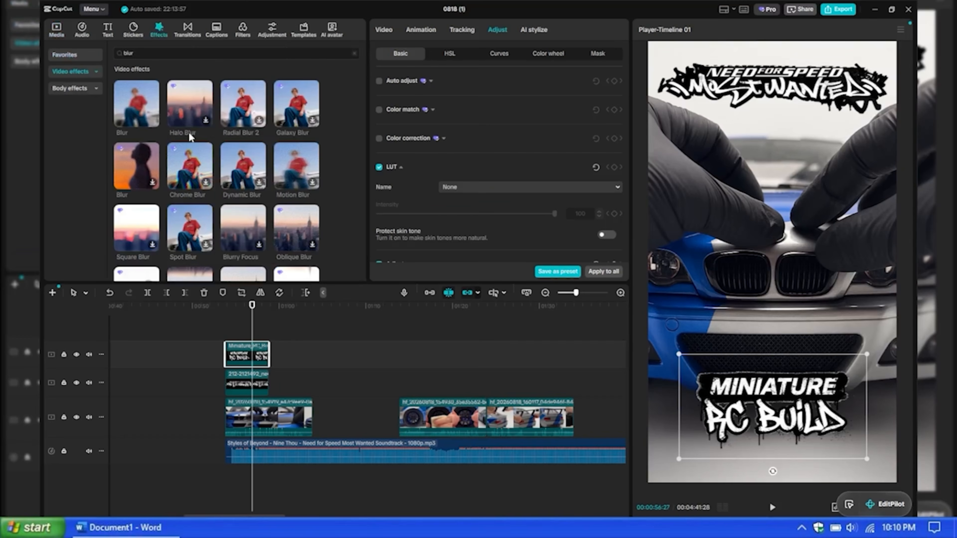
- Duplicate the Miniature RC Build and Most Wanted logos onto their own tracks and apply the Blur effect to the lower copy of each
left_click_drag(252, 336, 251, 331)
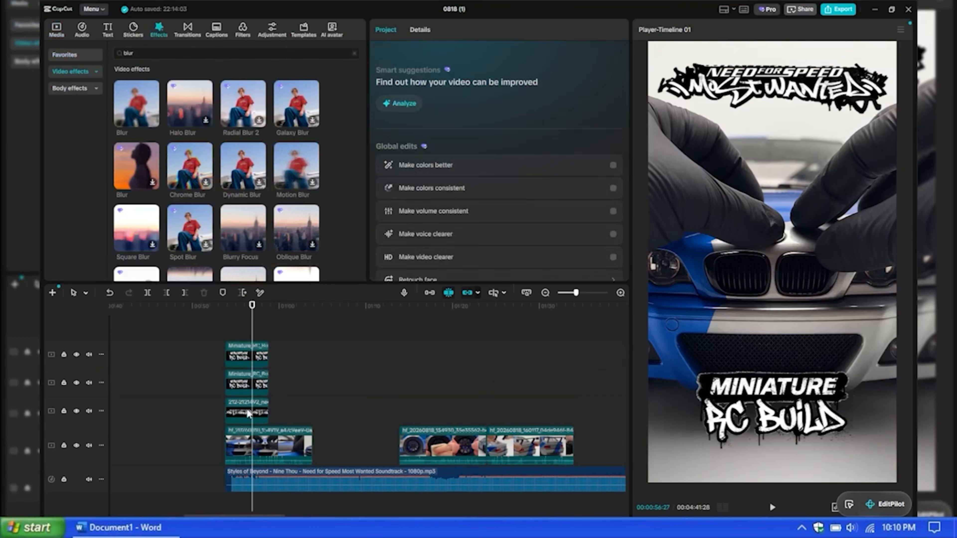
left_click_drag(247, 414, 245, 401)
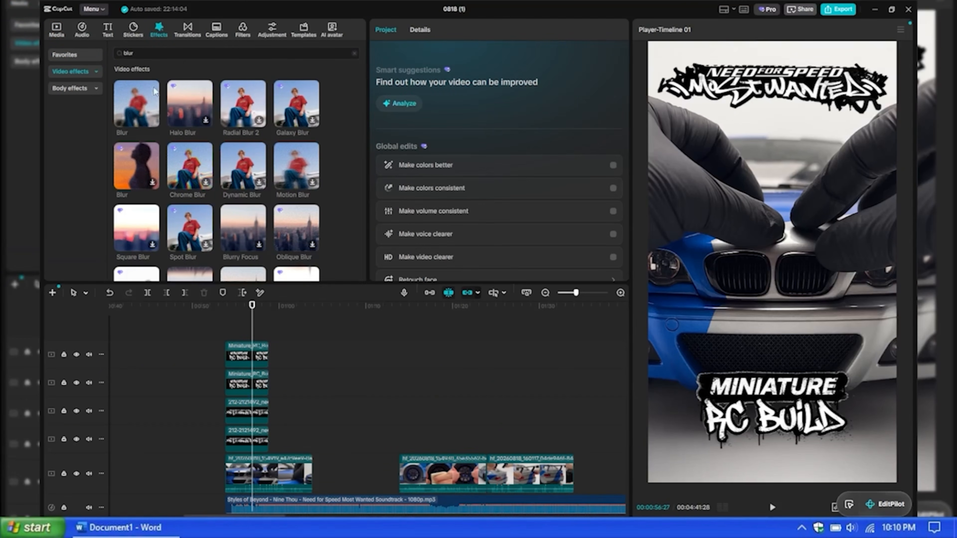
left_click_drag(165, 187, 242, 442)
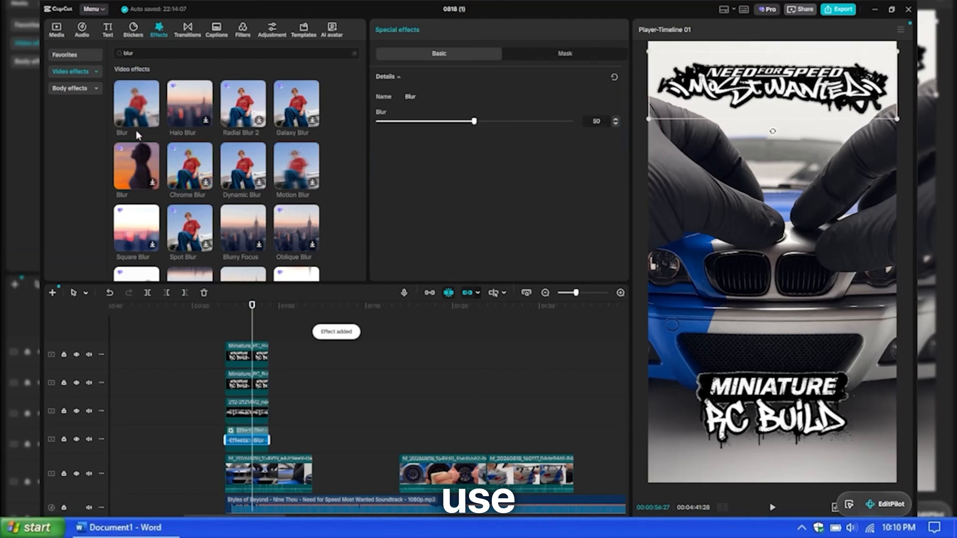
left_click_drag(138, 117, 247, 389)
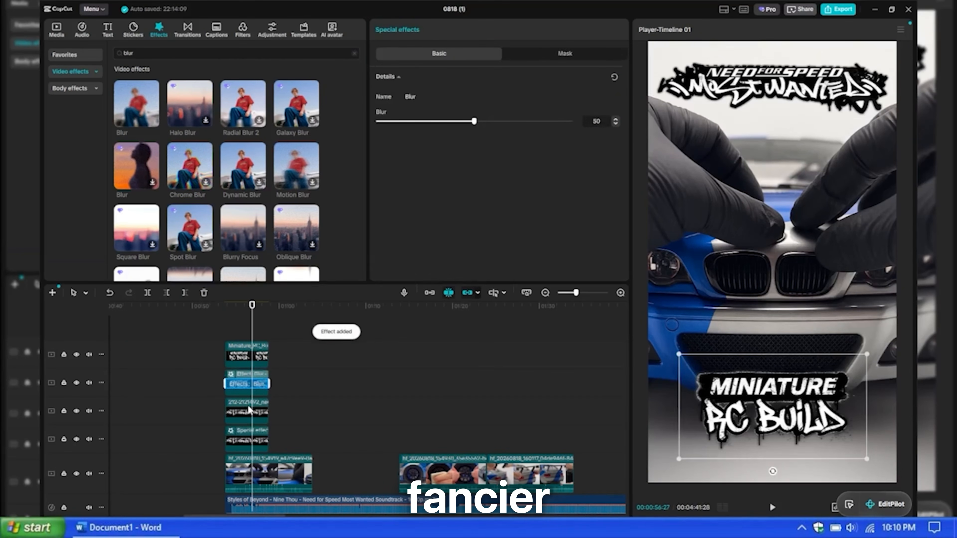
- Turn the lower Most Wanted copy into a shadow by setting exposure to -50, contrast to 50 and its Blur effect to 100
left_click(248, 410)
left_click(275, 439)
left_click(259, 447)
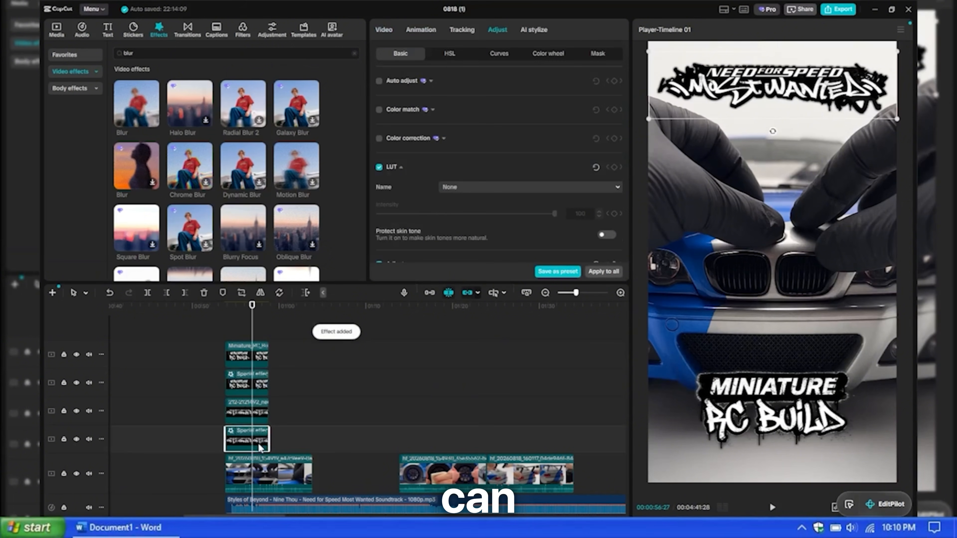
scroll(454, 226, "down", 5)
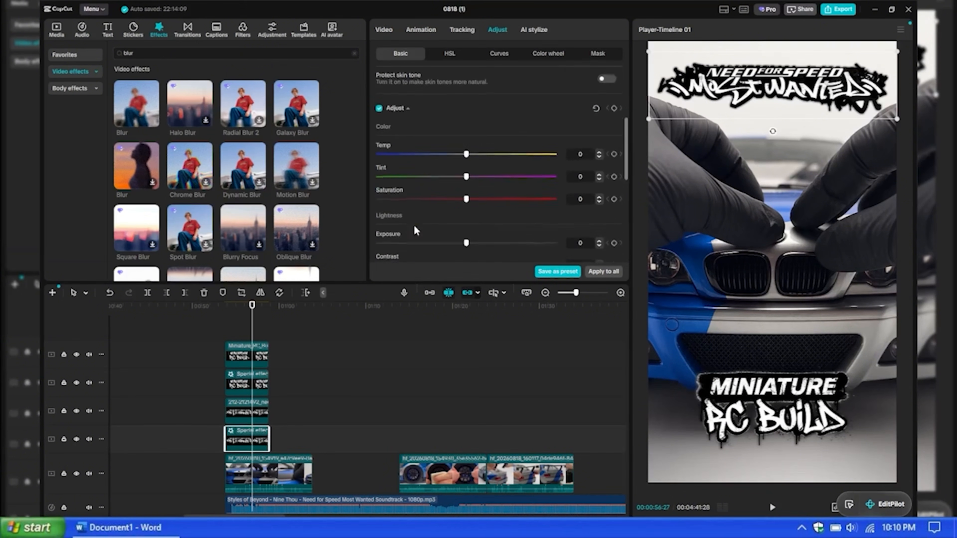
scroll(462, 238, "down", 3)
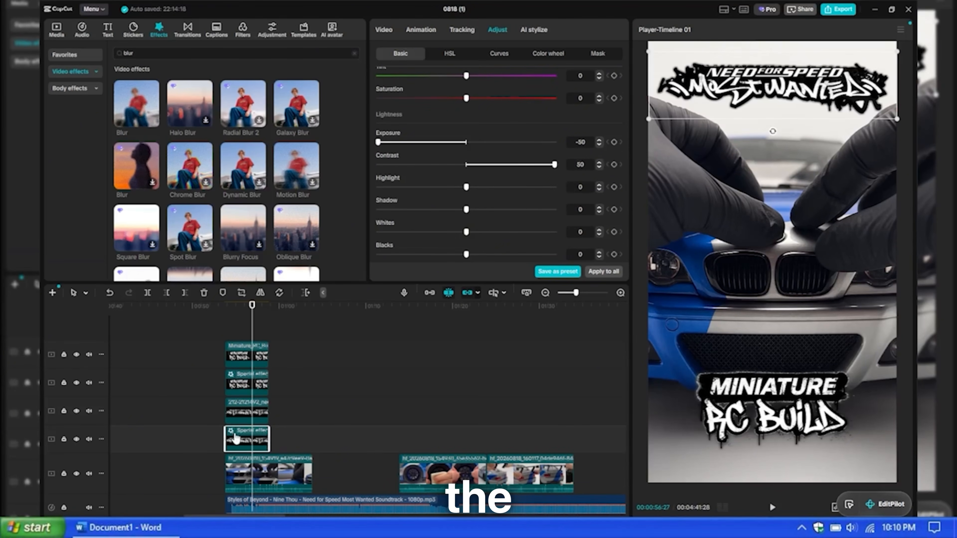
left_click(236, 438)
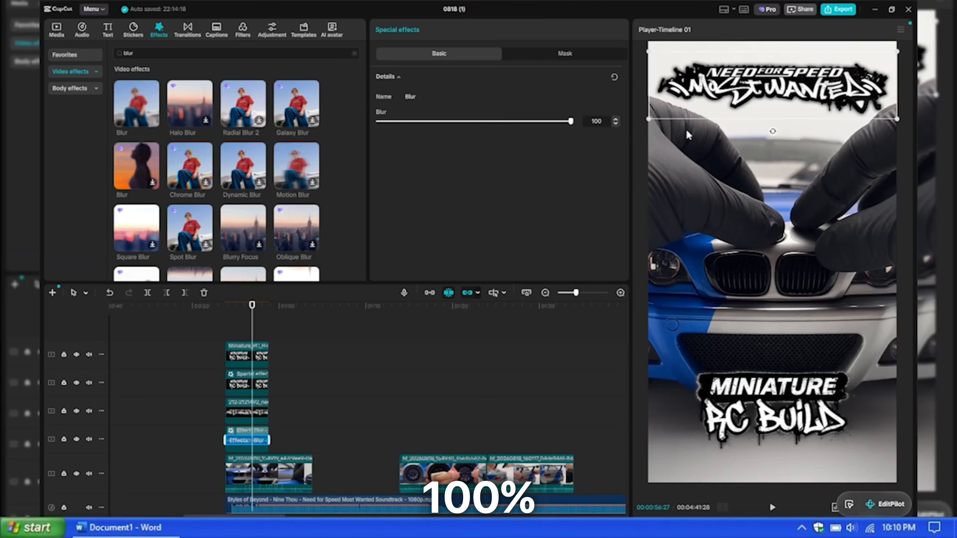
- Give the lower Miniature RC Build copy the same shadow settings: exposure -50, contrast 50 and Blur effect 100
left_click(263, 388)
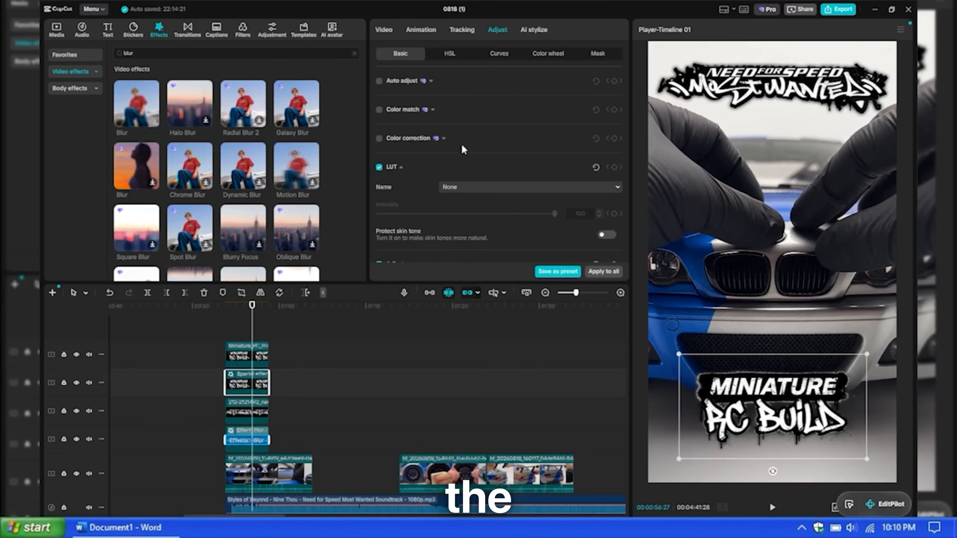
scroll(464, 149, "down", 8)
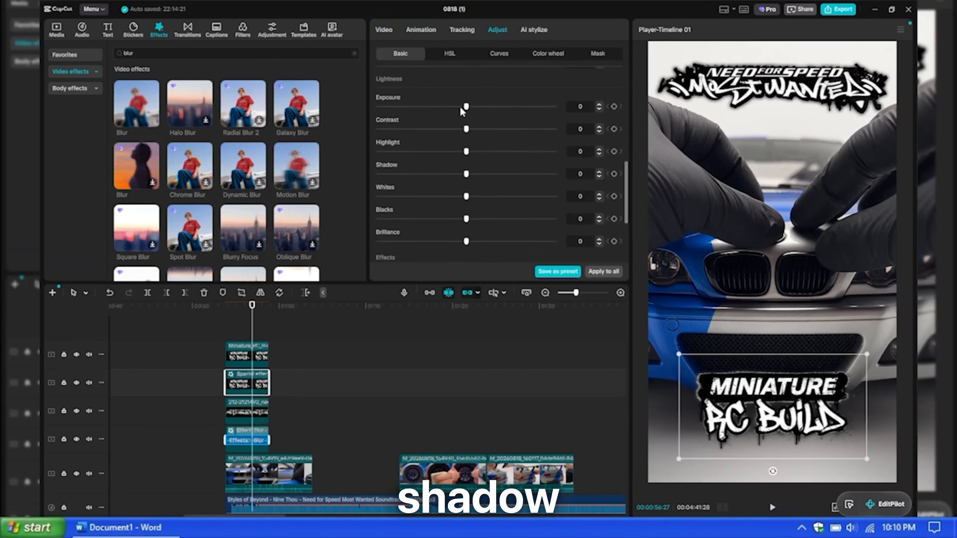
left_click(238, 373)
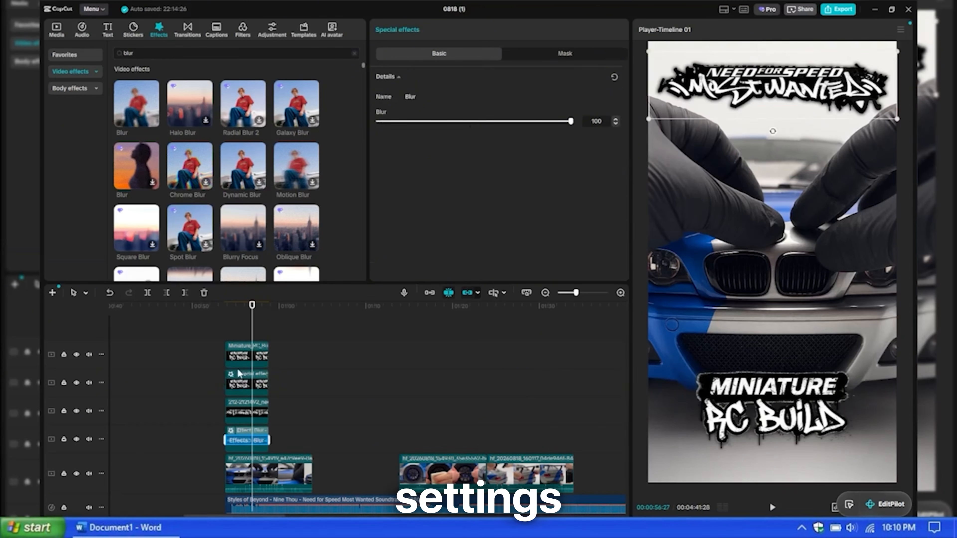
left_click(243, 356)
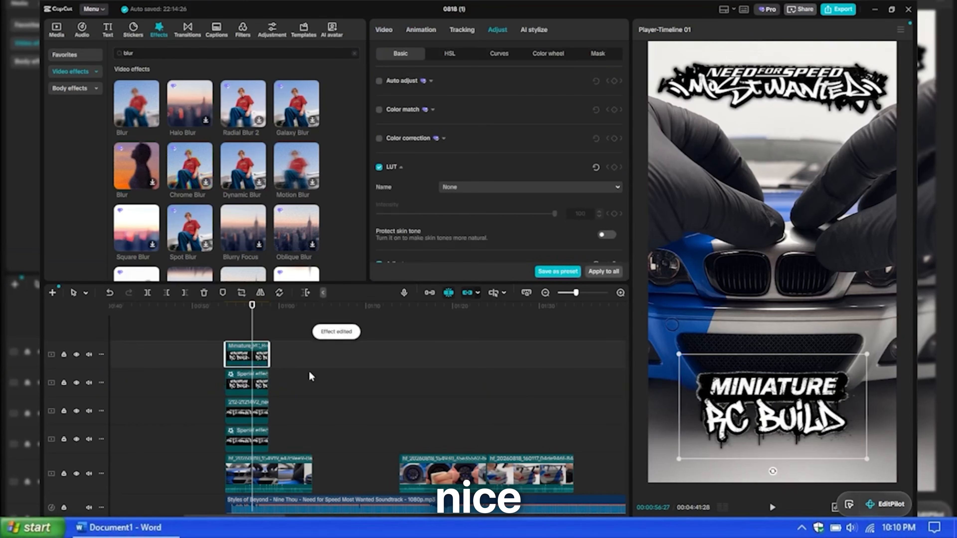
left_click(247, 383)
scroll(476, 222, "down", 6)
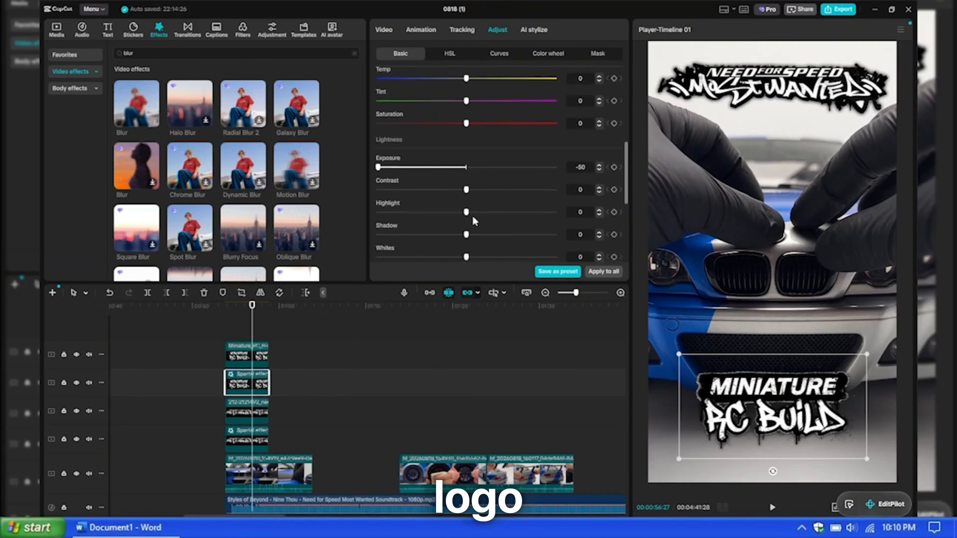
scroll(474, 222, "down", 2)
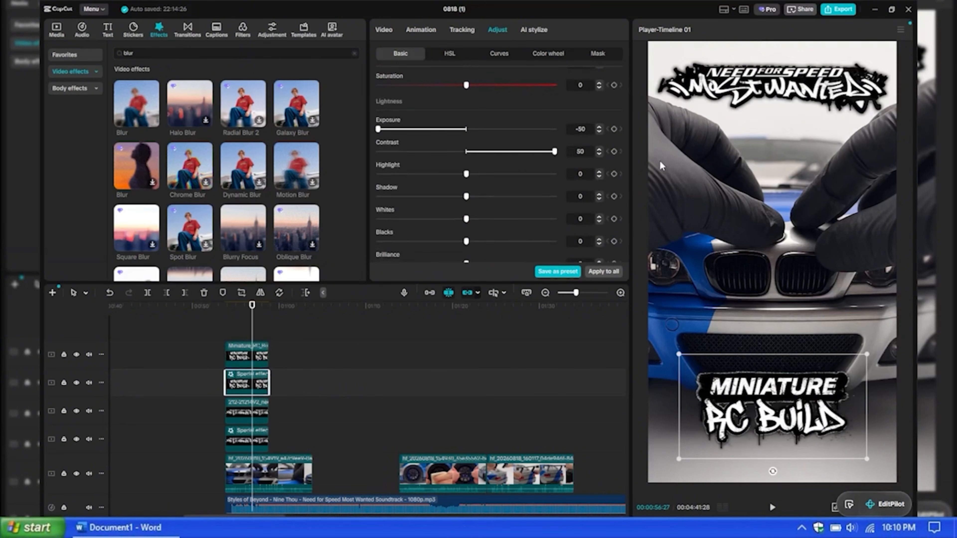
left_click(230, 379)
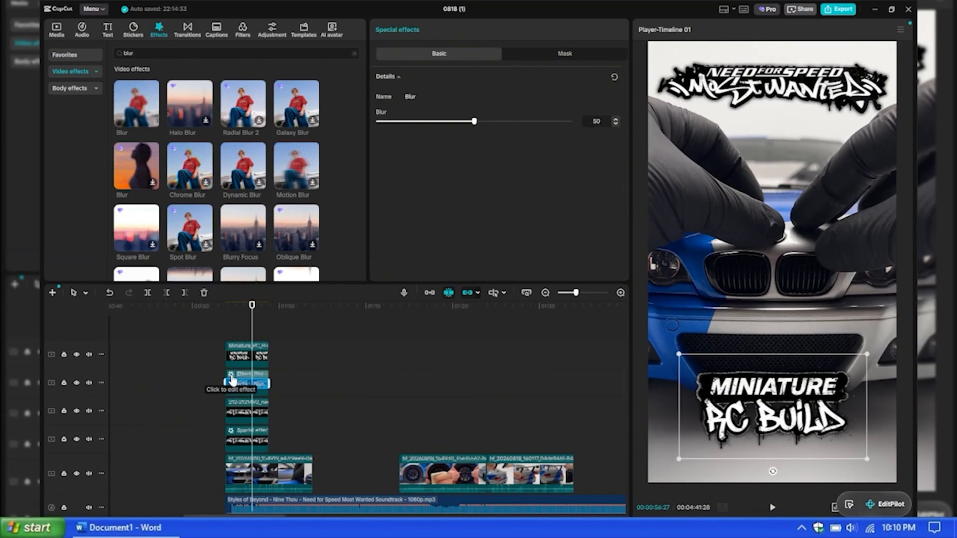
left_click(231, 379)
left_click(231, 384)
left_click_drag(474, 121, 621, 121)
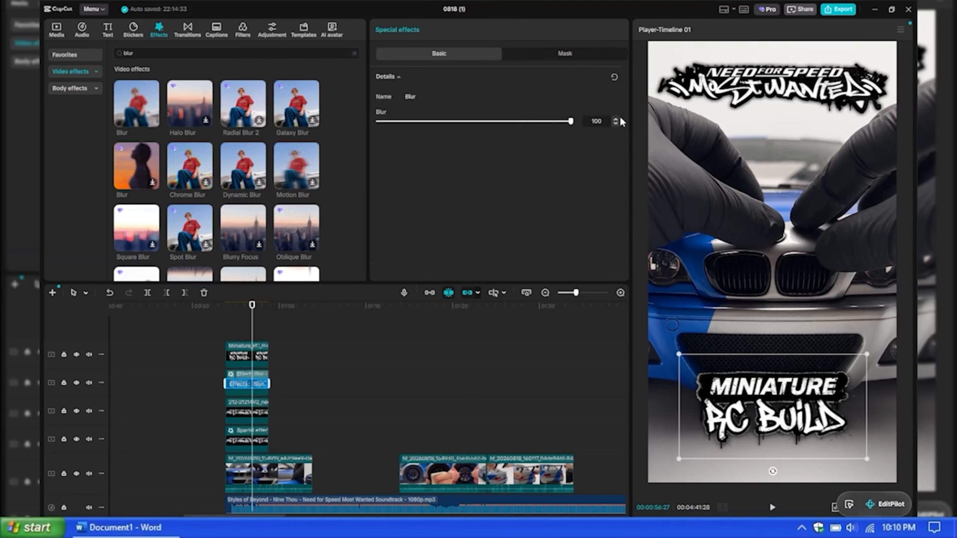
- Combine each logo with its blurred shadow copy into a compound clip, one for Most Wanted and one for Miniature RC Build
mouse_move(247, 407)
left_mouse_down()
mouse_move(294, 449)
mouse_move(259, 413)
left_mouse_up()
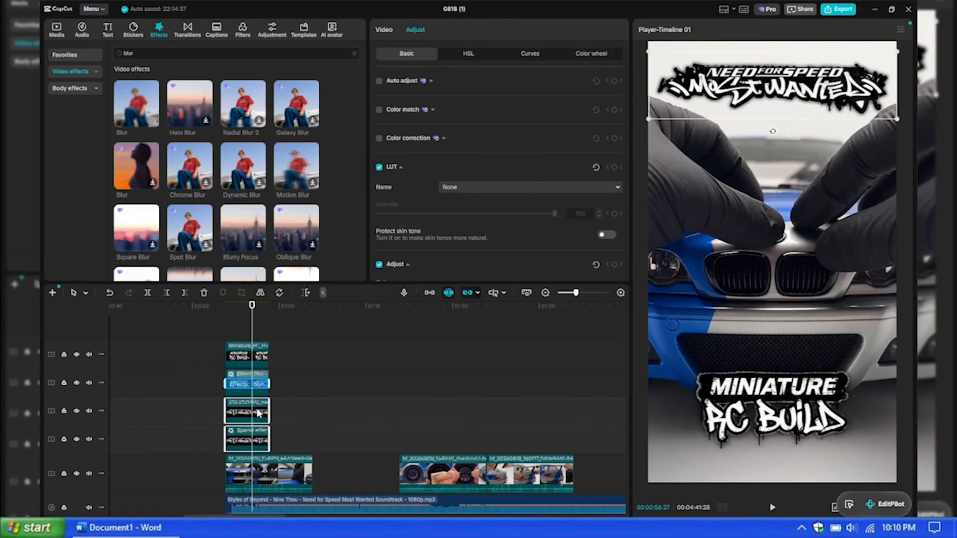
key("alt+g")
left_click(282, 393)
left_click_drag(289, 385, 248, 351)
key("alt+g")
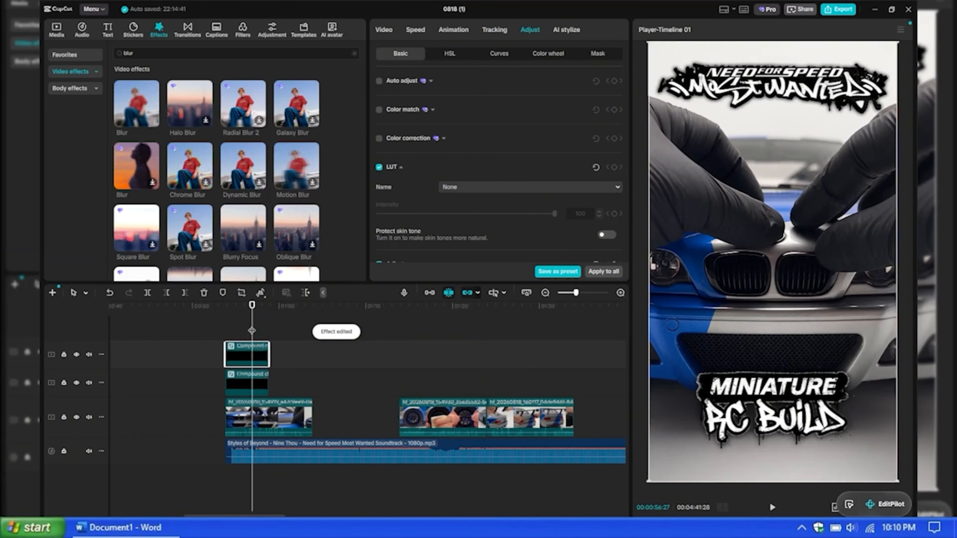
left_click_drag(252, 331, 252, 331)
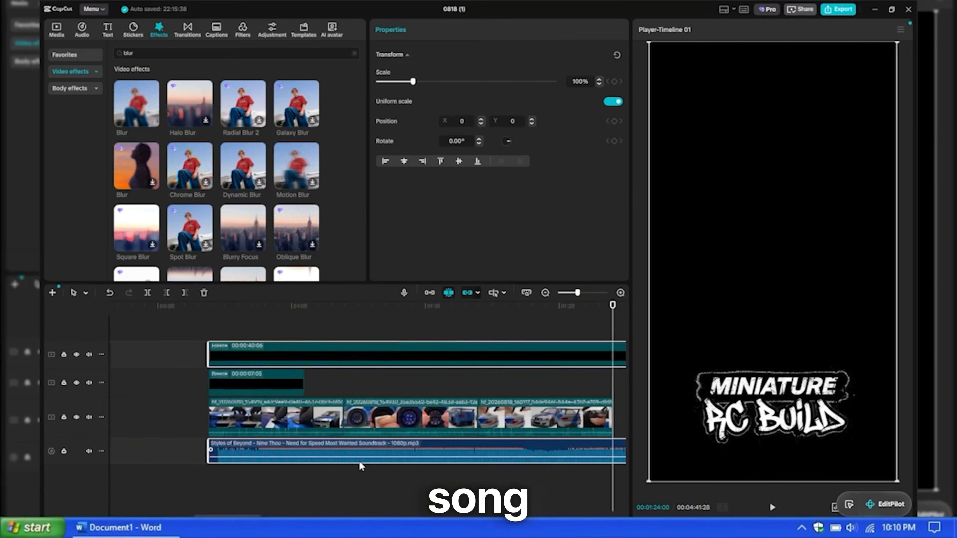
- Trim the silent opening from the Need for Speed soundtrack and align its start with the first car clip
scroll(360, 463, "down", 2)
scroll(374, 461, "right", 3)
left_click(281, 460)
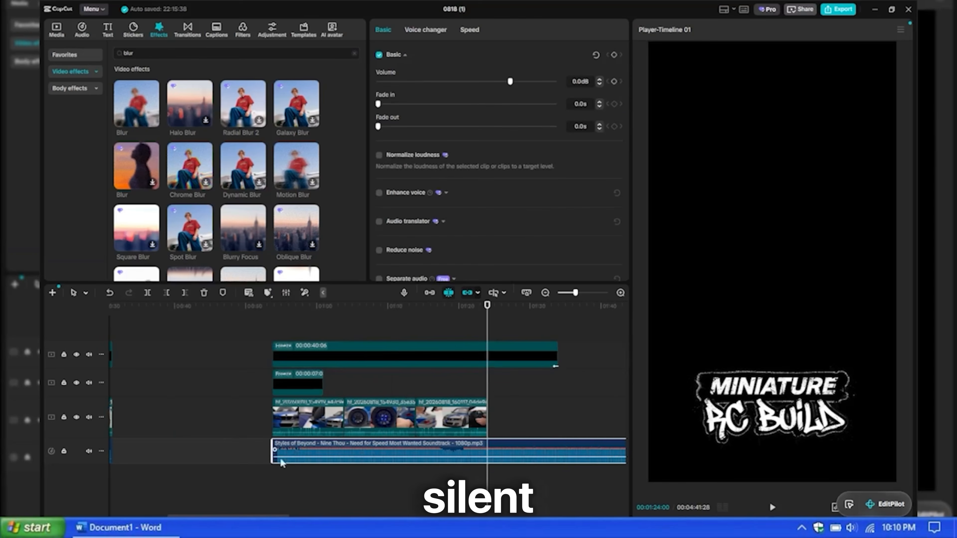
scroll(267, 458, "up", 3)
scroll(249, 458, "left", 4)
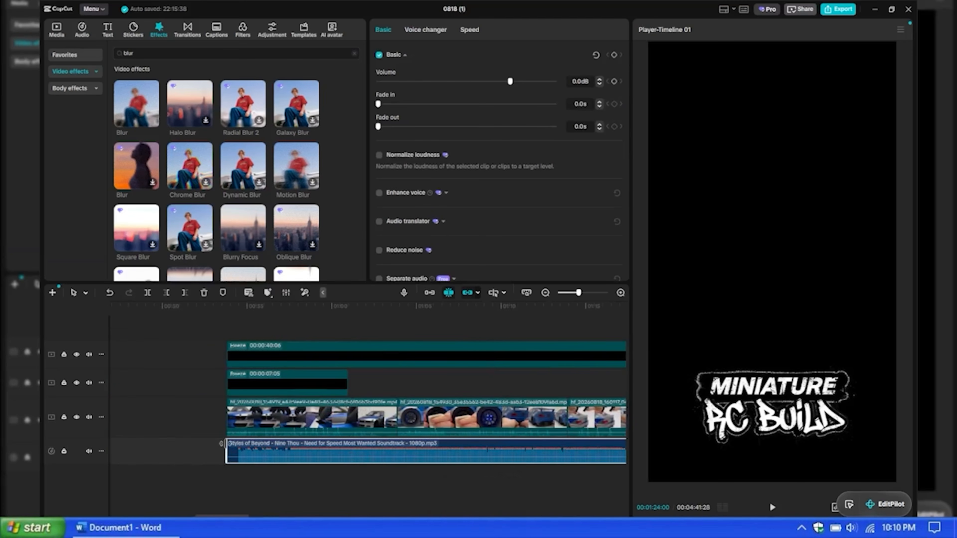
left_click_drag(225, 449, 241, 449)
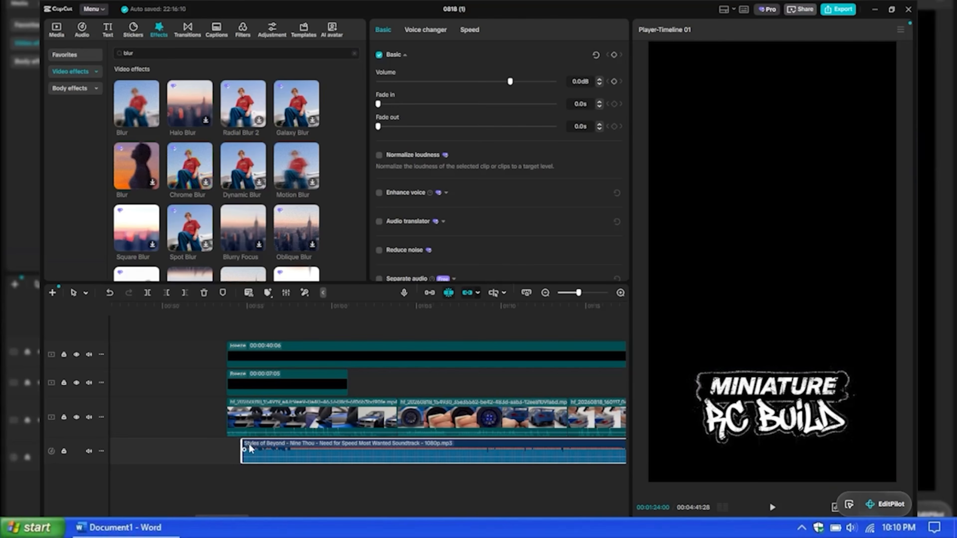
scroll(364, 436, "down", 2)
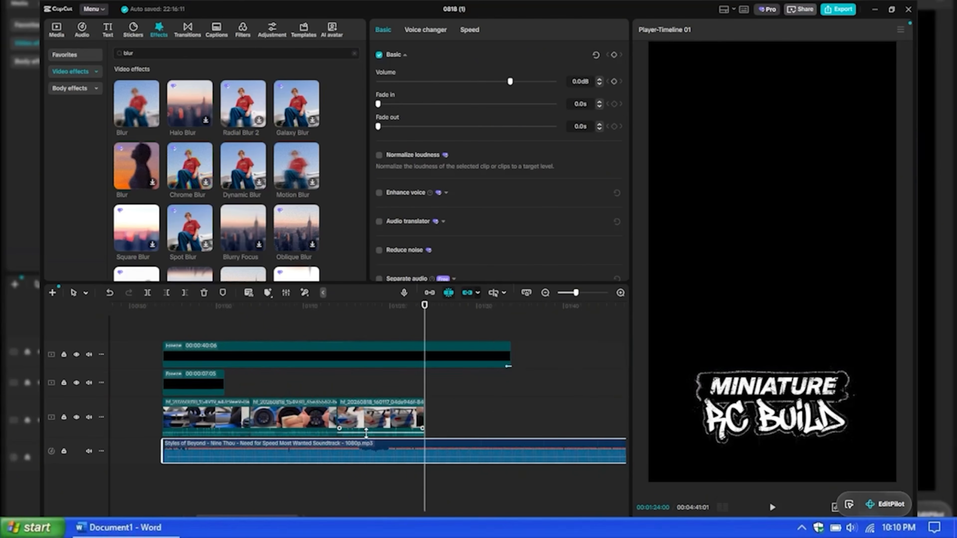
- Cut the Miniature RC Build compound clip and soundtrack at the end of the car clips and play the edit from its start
scroll(366, 434, "down", 1)
left_click_drag(451, 402, 424, 389)
left_click_drag(491, 483, 457, 358)
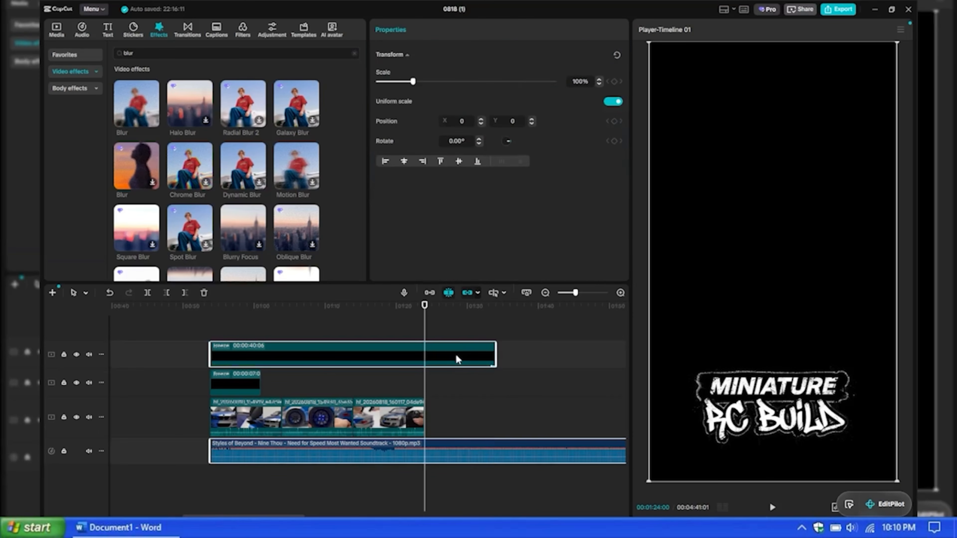
key("w")
left_click(265, 332)
key("space")
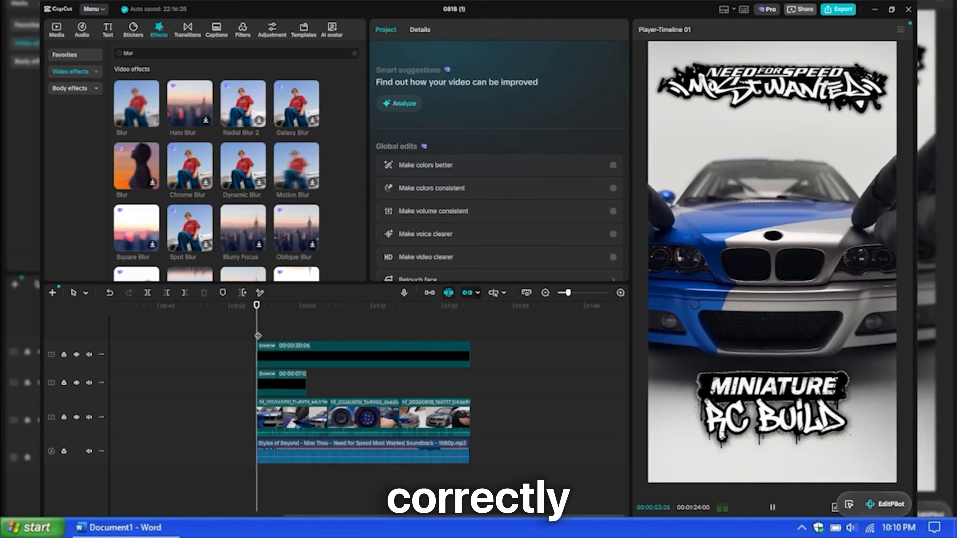
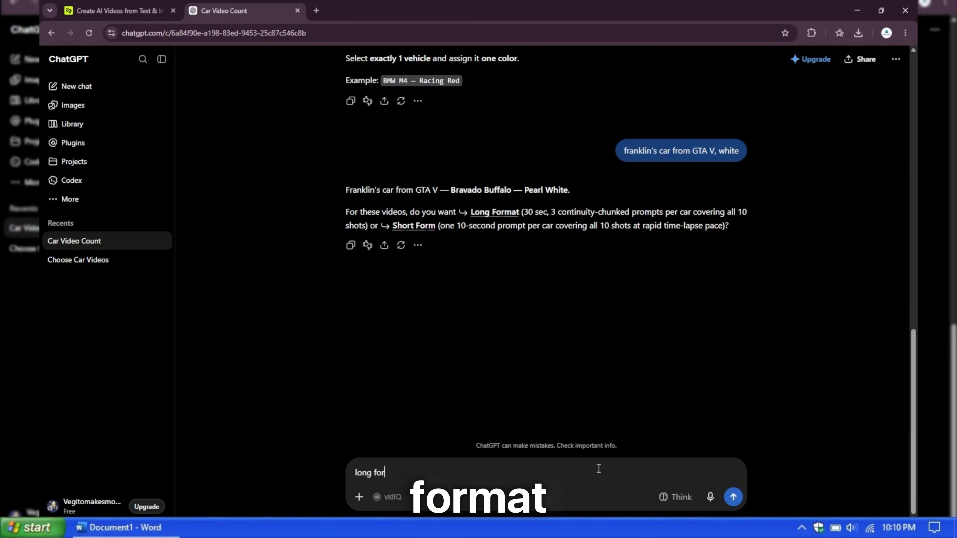
- Request the long format from ChatGPT for the white Bravado Buffalo, and generate the Chunk 1 prompt in Higgsfield's Cinema Studio 4.0
key("Return")
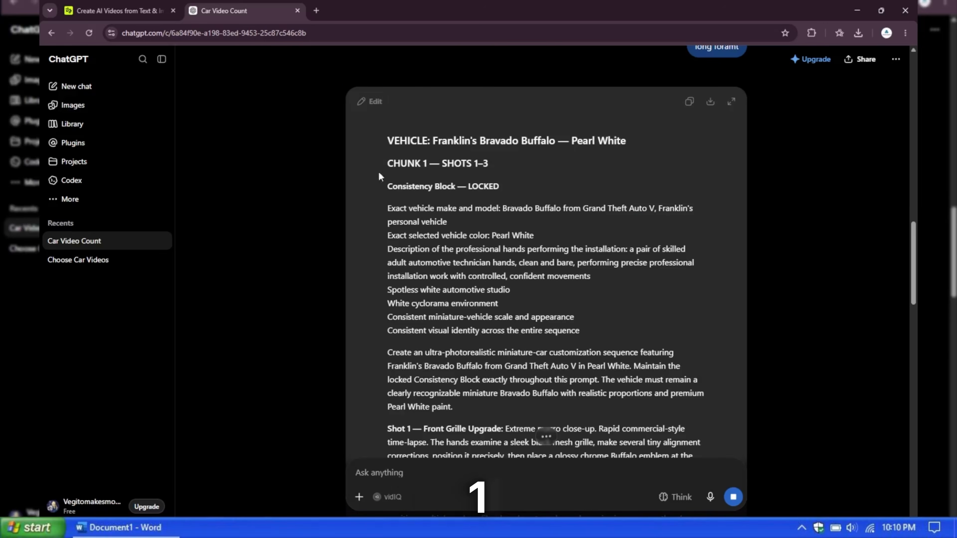
left_click(119, 10)
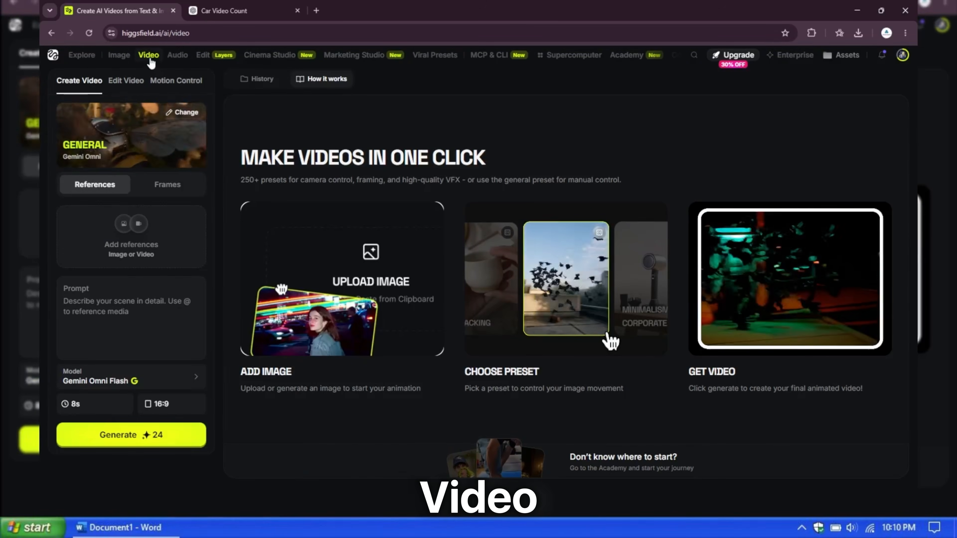
left_click(150, 59)
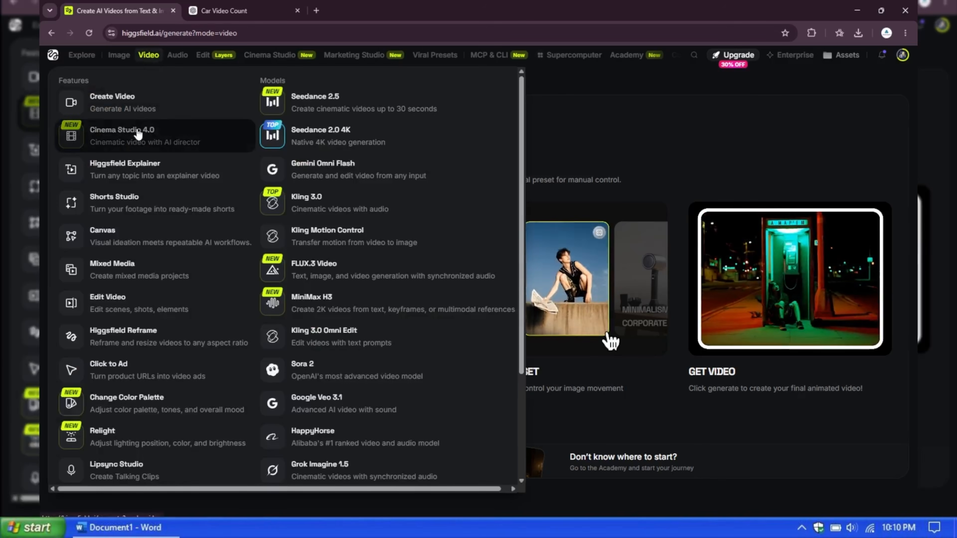
left_click(181, 149)
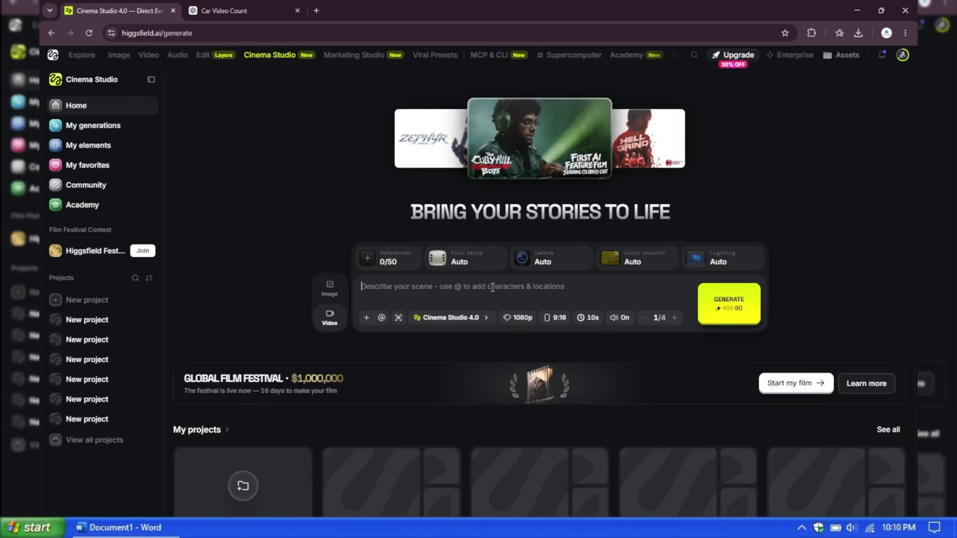
key("ctrl+v")
left_click(713, 320)
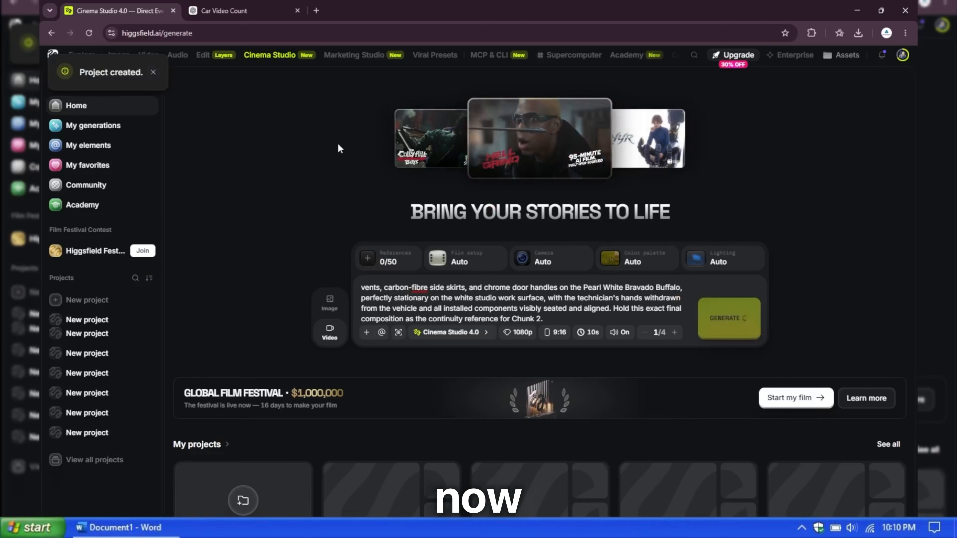
- Return to the ChatGPT conversation and select the Chunk 2 prompt text covering shots 4–6
left_click(246, 9)
scroll(528, 336, "down", 5)
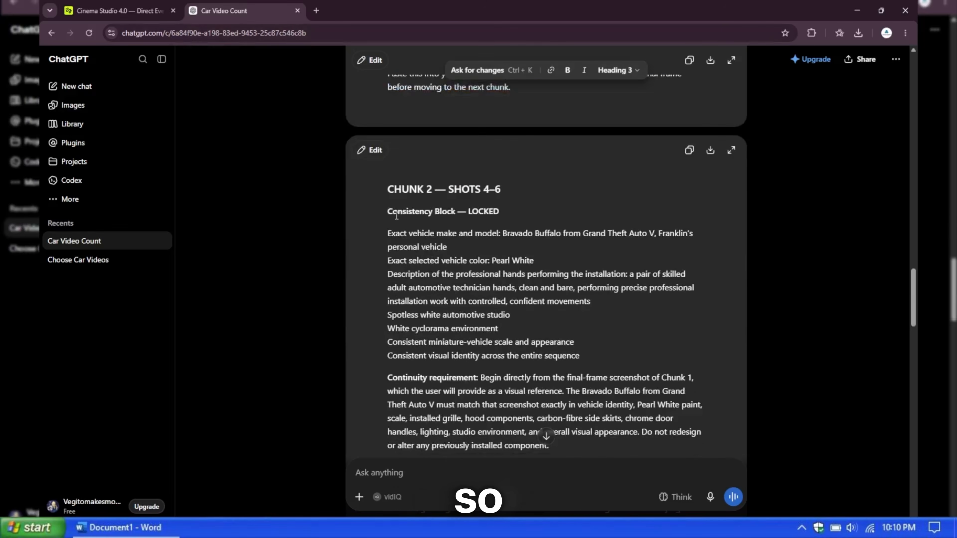
left_click_drag(429, 220, 456, 223)
scroll(455, 224, "down", 1)
left_click(388, 137)
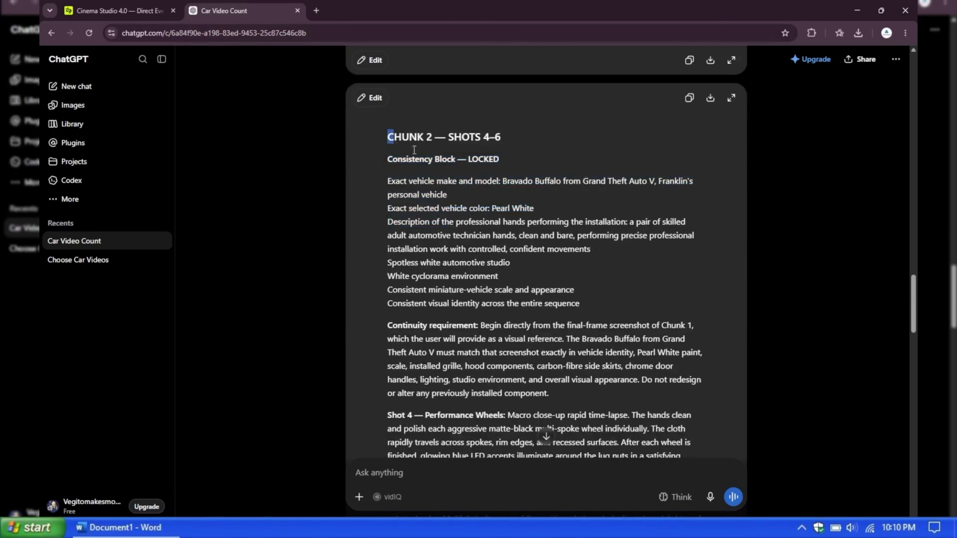
left_click_drag(414, 150, 675, 334)
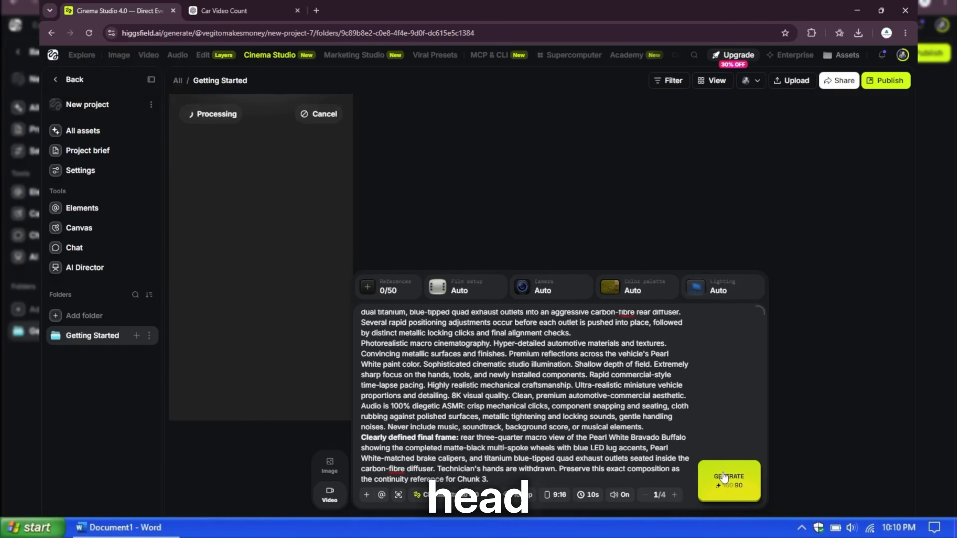
- Return to the ChatGPT conversation and select the Chunk 3 prompt text covering shots 7–10, from the consistency block to the final tracking shot
left_click(227, 10)
scroll(400, 257, "down", 5)
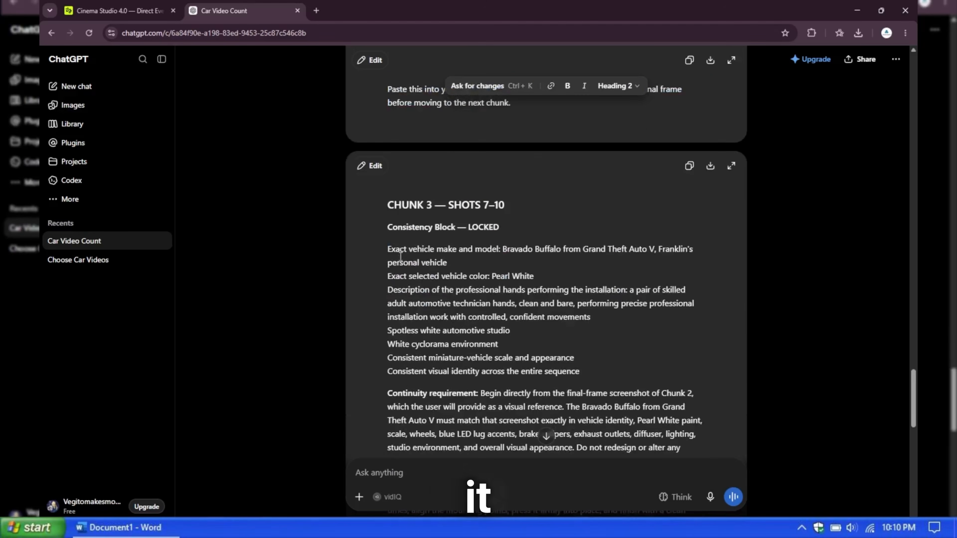
left_click_drag(392, 226, 451, 249)
scroll(451, 249, "down", 1)
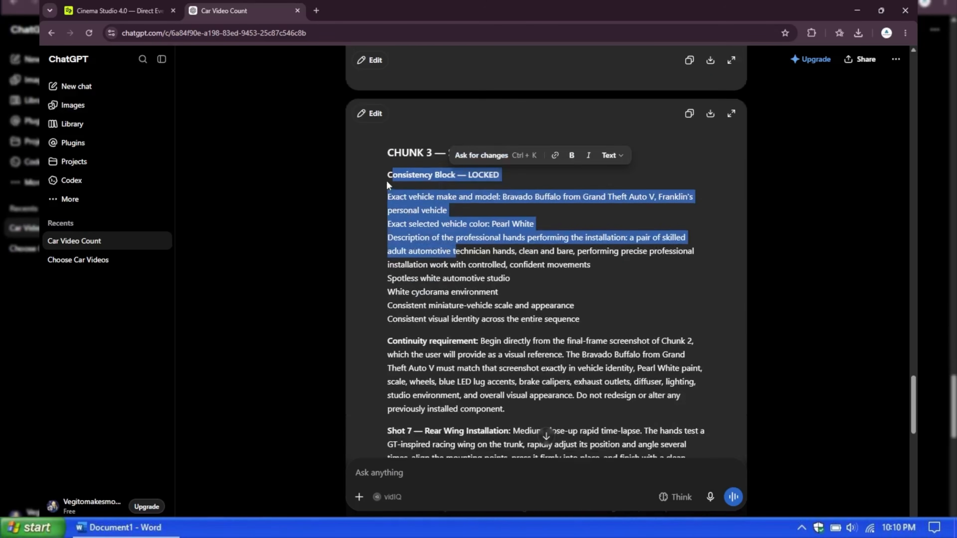
left_click(390, 186)
scroll(450, 214, "down", 1)
scroll(450, 214, "down", 1)
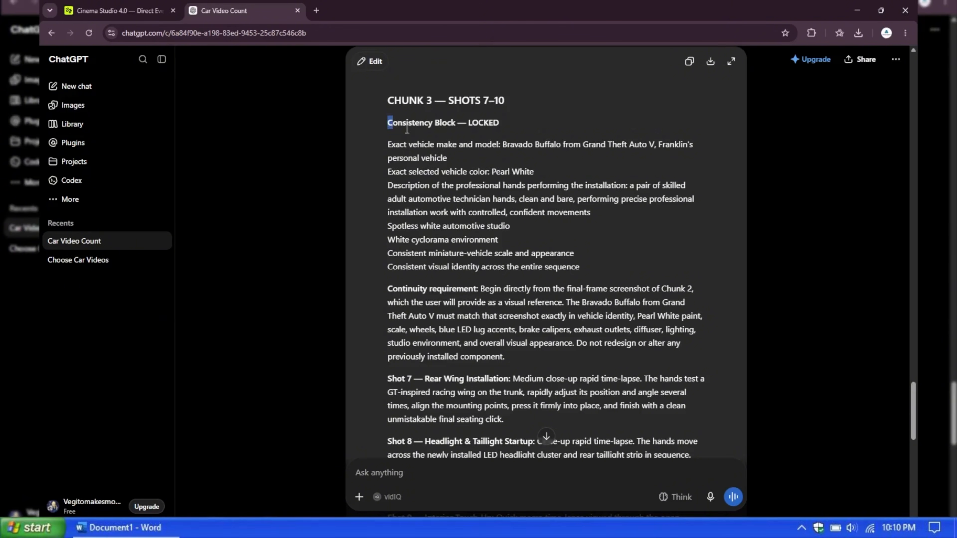
left_click_drag(407, 130, 531, 369)
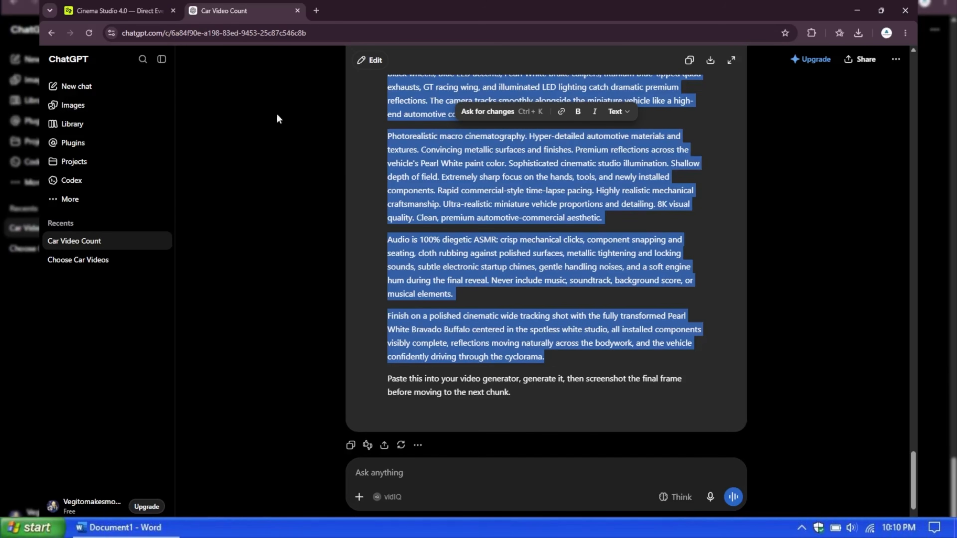
- Replace the Cinema Studio prompt in Higgsfield with the Chunk 3 text, generate the video, and clear the prompt
left_click(126, 8)
key("ctrl+a")
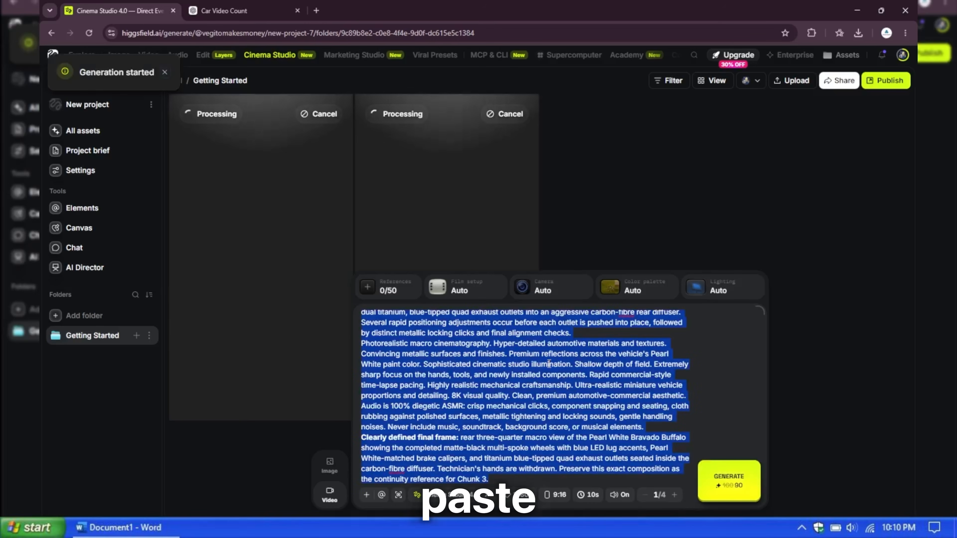
key("ctrl+v")
left_click(729, 484)
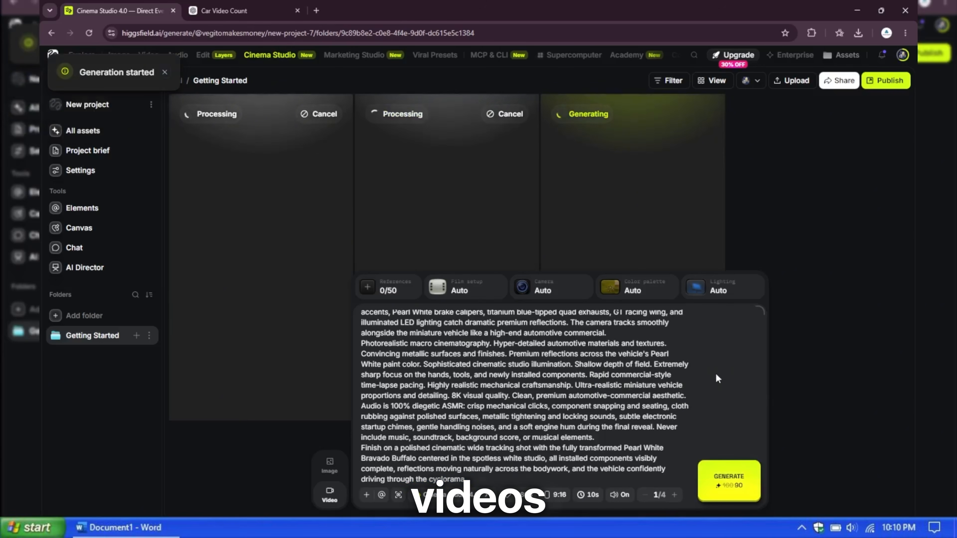
key("ctrl+a")
key("BackSpace")
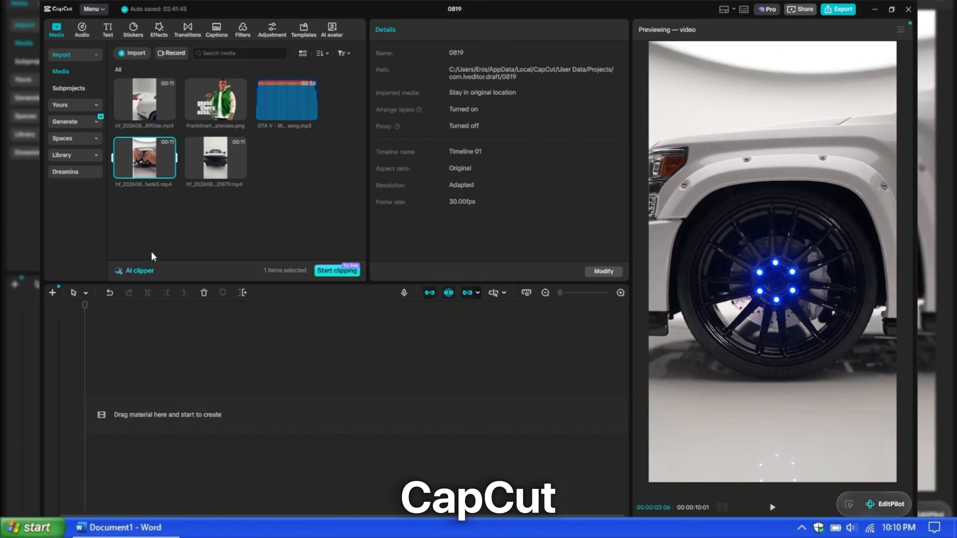
- In CapCut, add the three car clips, the Franklin artwork and the GTA V soundtrack to the timeline
left_click_drag(140, 234, 324, 92)
left_click_drag(150, 135, 173, 419)
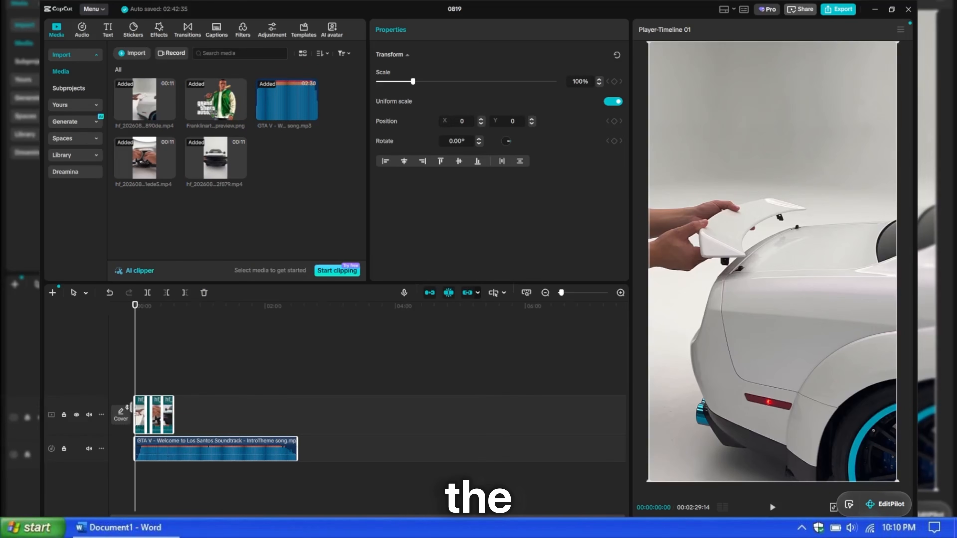
left_click(151, 384)
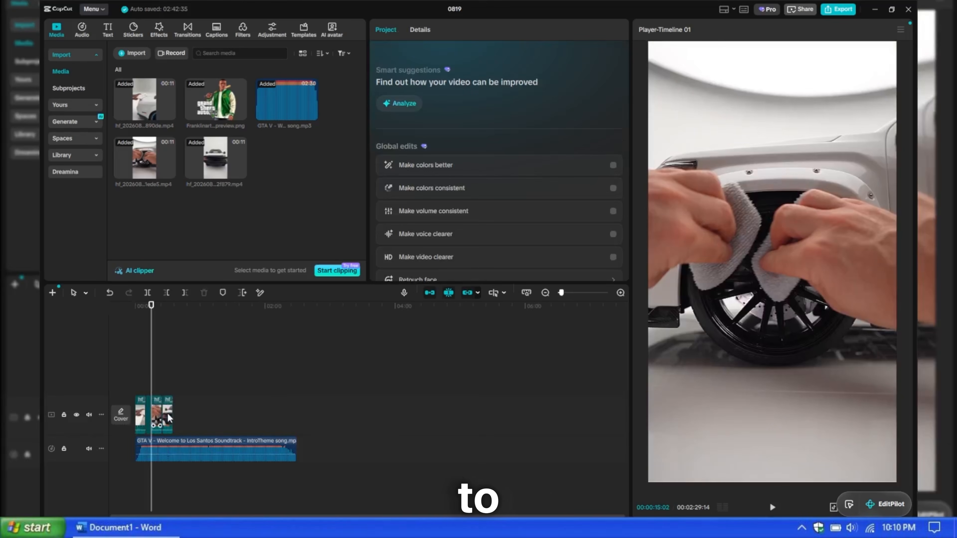
- Move the Franklin artwork onto a track above the car clips, scaled to 56% and positioned high in the frame at Y 1151
scroll(162, 407, "up", 5)
scroll(162, 407, "up", 3)
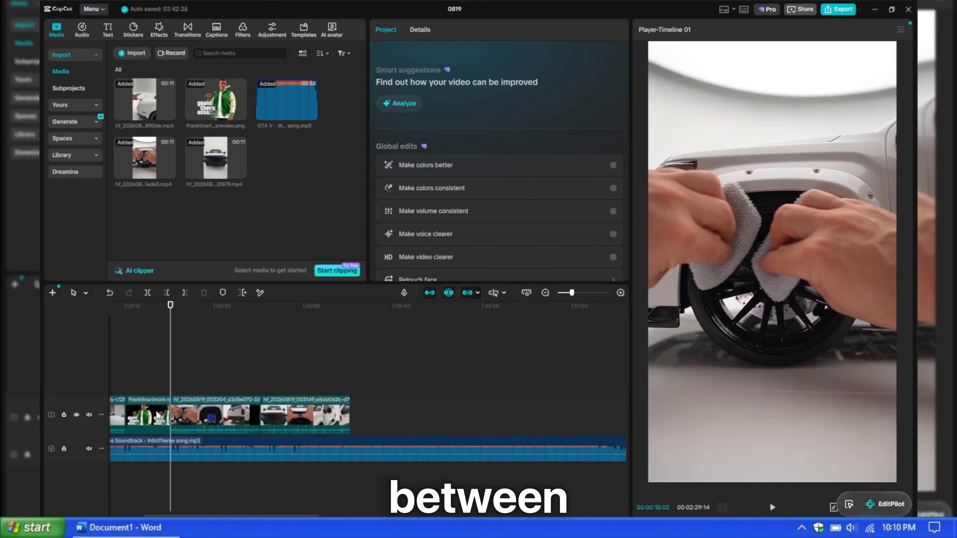
left_click_drag(161, 409, 166, 380)
scroll(229, 413, "right", 5)
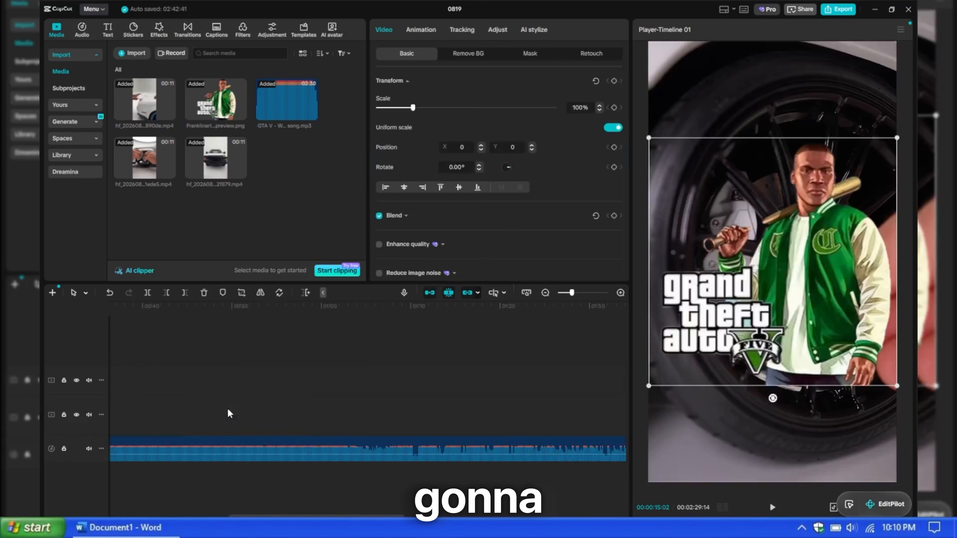
scroll(228, 413, "down", 3)
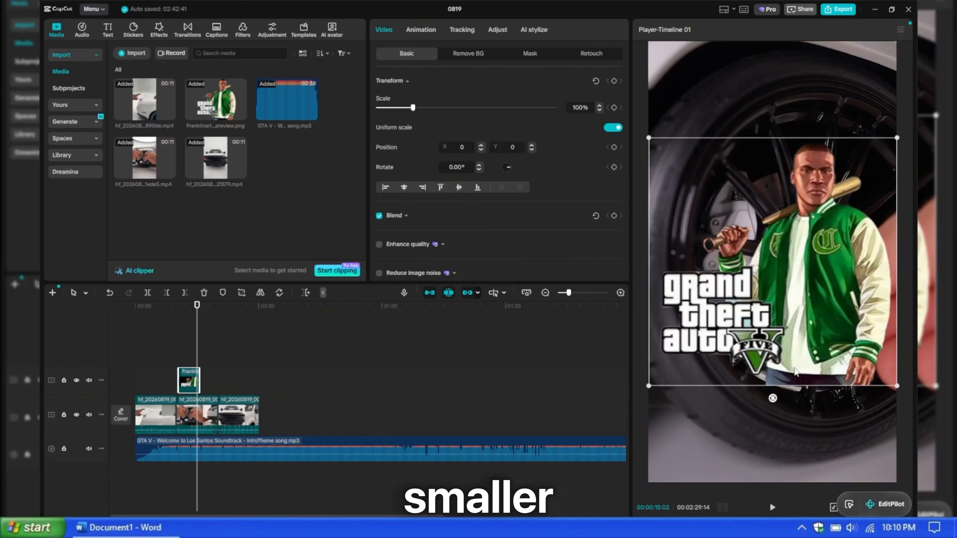
left_click_drag(897, 386, 844, 336)
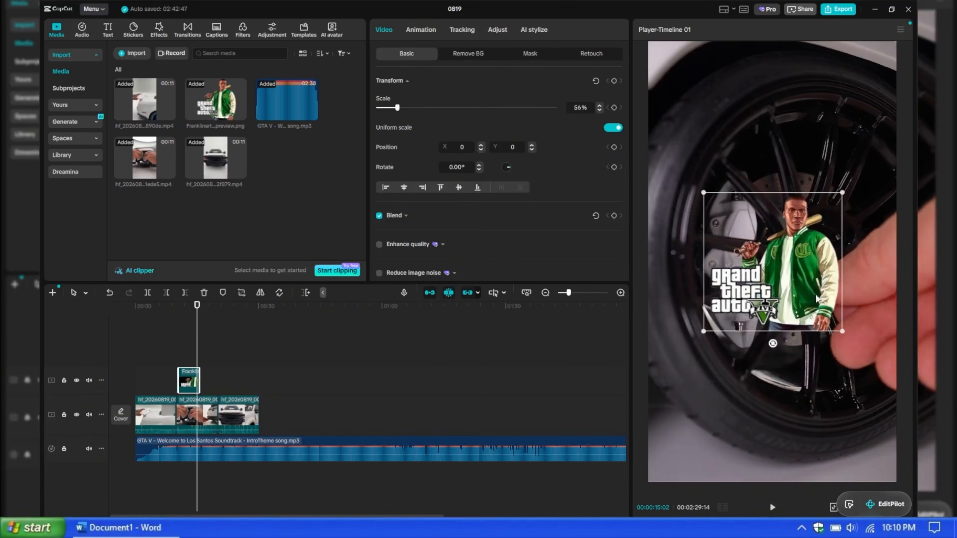
left_click_drag(765, 257, 772, 130)
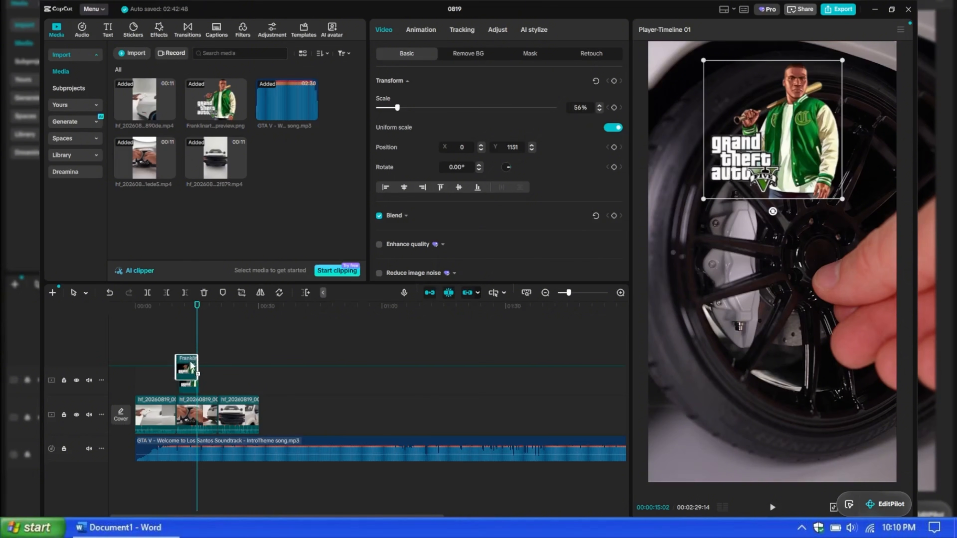
- Duplicate the Franklin artwork onto a track above and apply the Blur video effect to the lower copy
left_click_drag(193, 354, 192, 356)
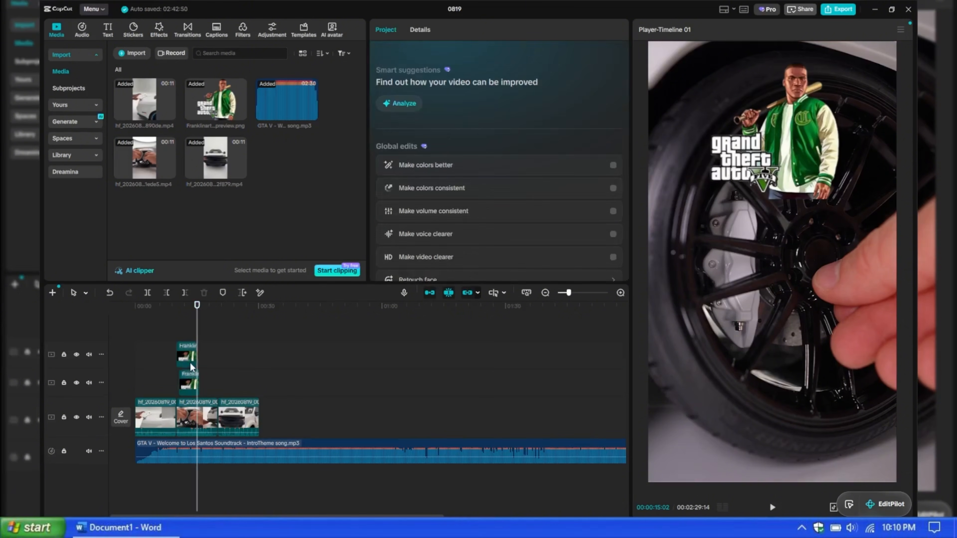
left_click(191, 365)
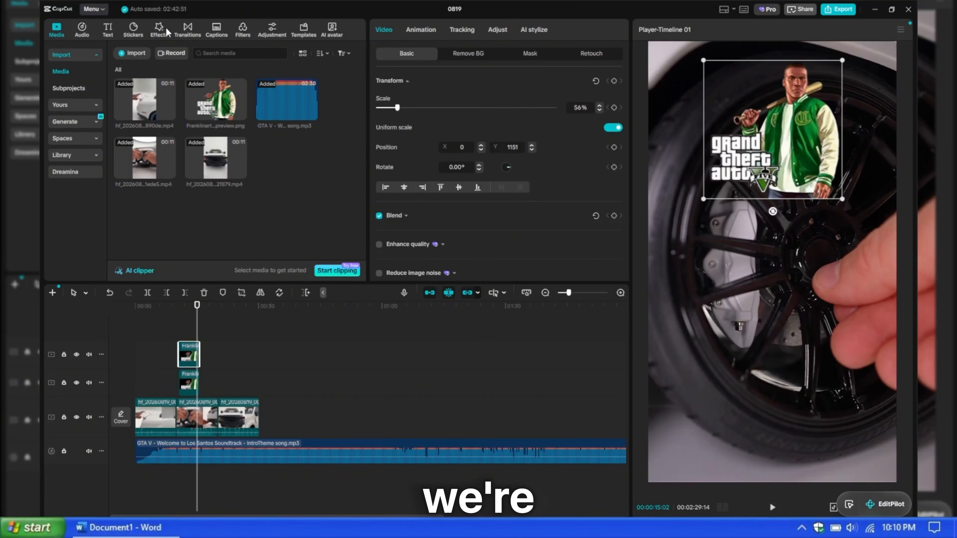
left_click(159, 30)
left_click(164, 53)
type("blur")
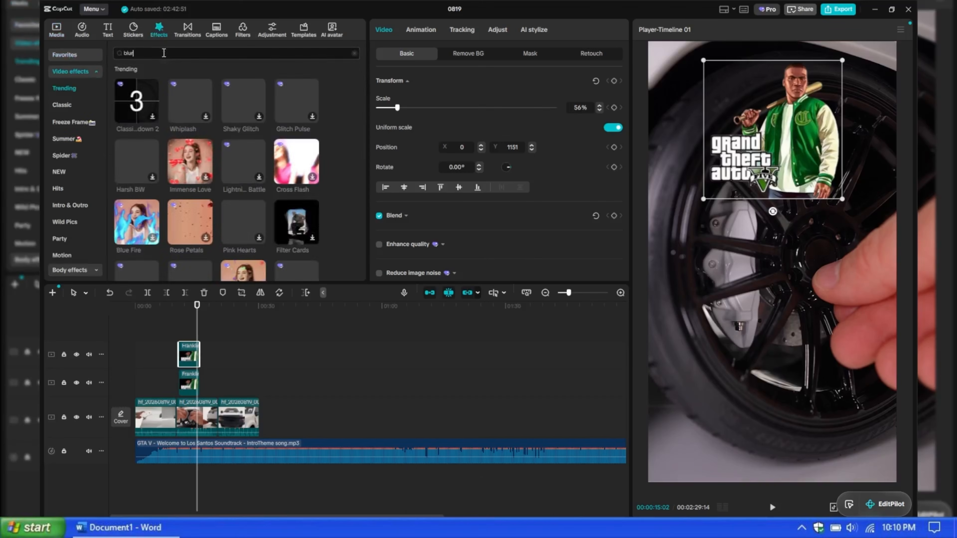
key("Return")
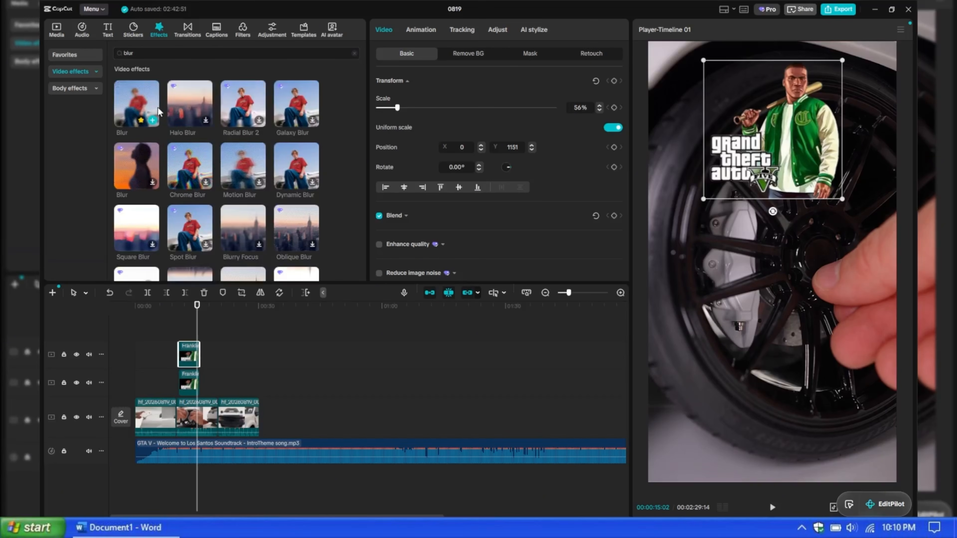
left_click_drag(191, 381, 191, 383)
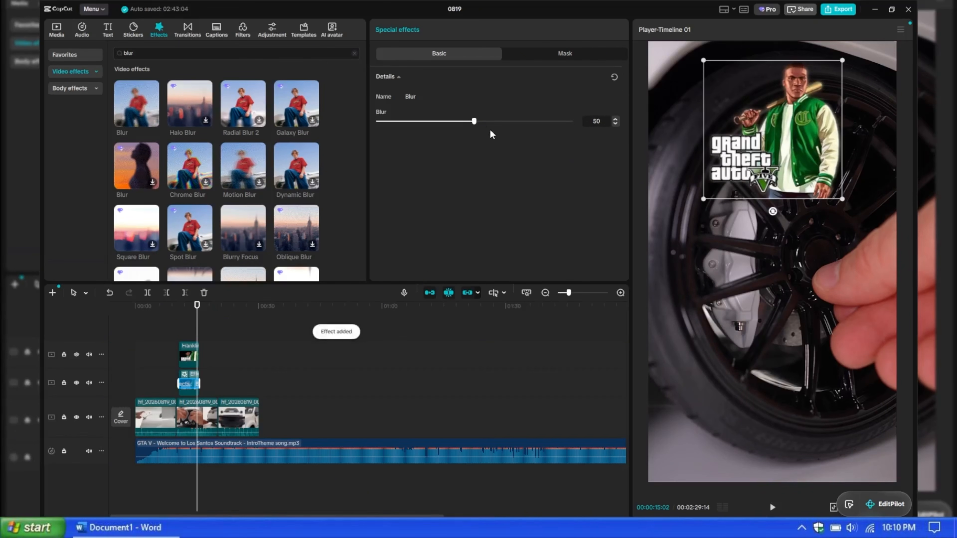
- Set the saturation and exposure of the blurred lower Franklin copy to -50 and check the resulting shadow over the wheel clip
left_click(225, 365)
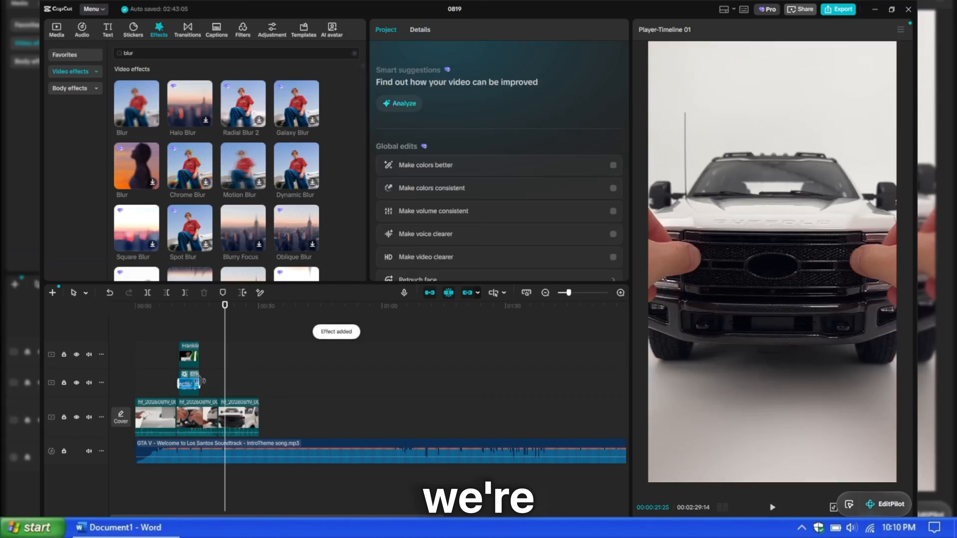
left_click(192, 379)
left_click(496, 30)
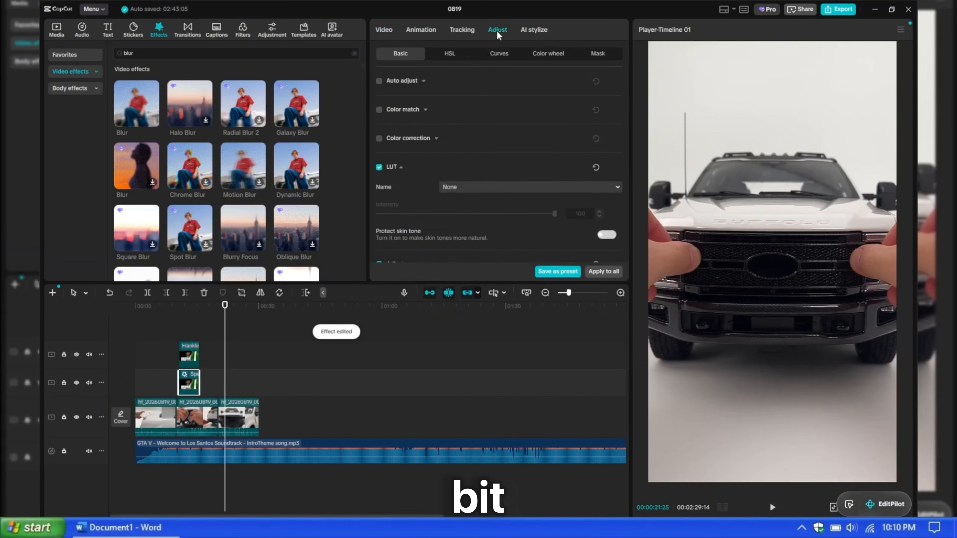
scroll(430, 212, "down", 5)
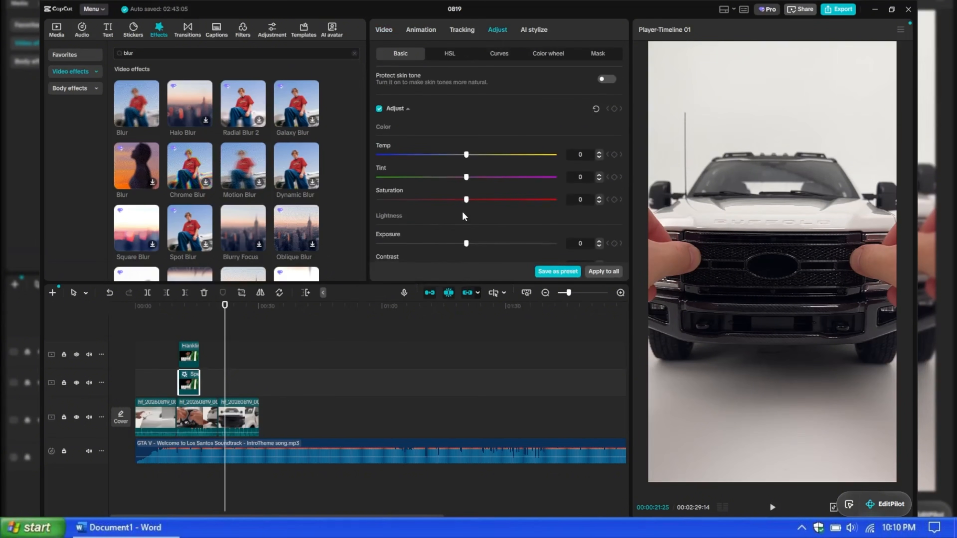
scroll(464, 216, "down", 2)
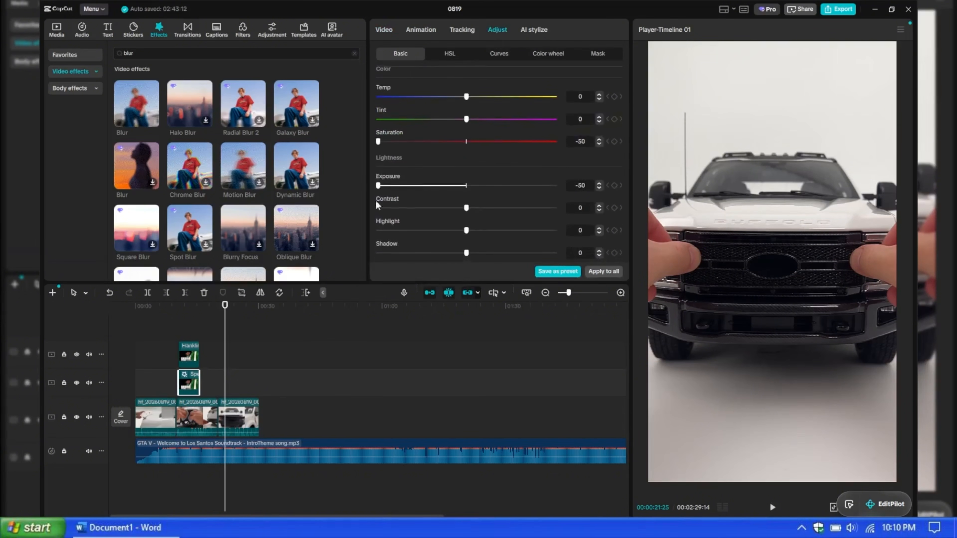
left_click(196, 316)
left_click_drag(196, 316, 190, 318)
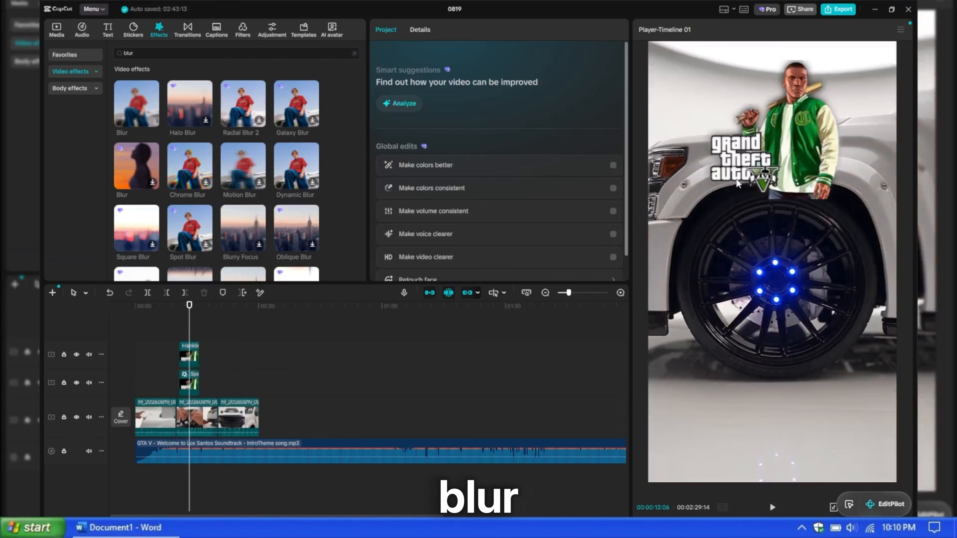
- Combine both Franklin artwork copies into a compound clip and move it to the start of the timeline
left_click_drag(221, 388, 183, 343)
key("alt+g")
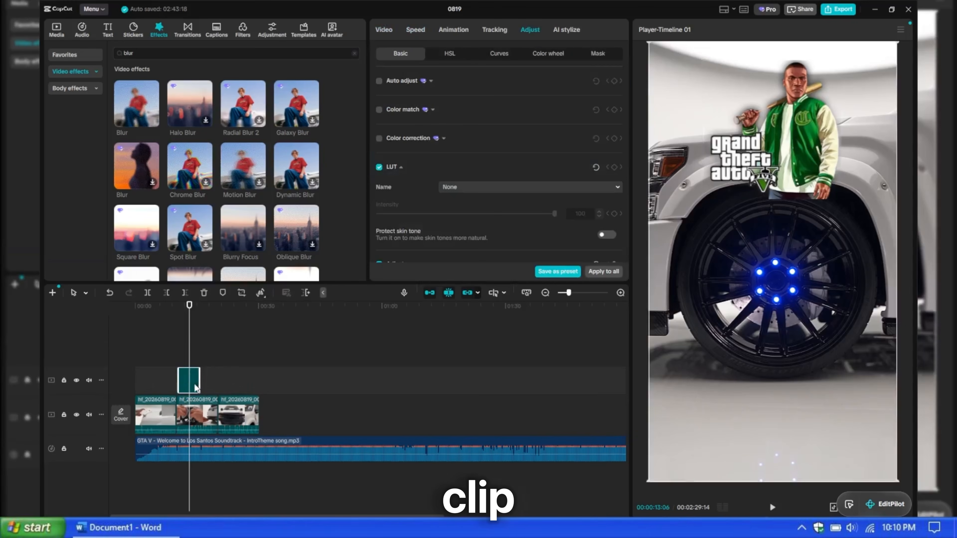
left_click_drag(183, 389, 147, 390)
left_click(115, 358)
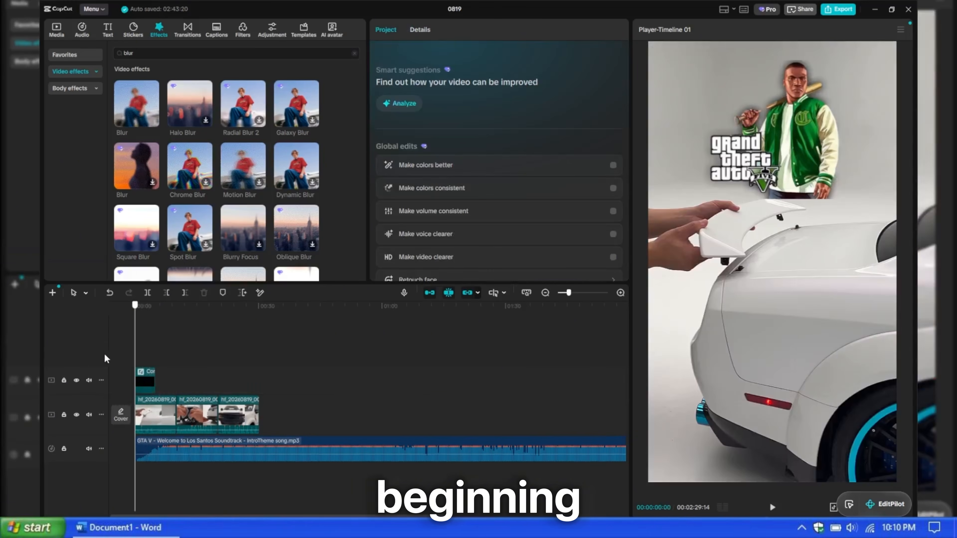
- Trim about 6 seconds from the start of the GTA V soundtrack and align it with the beginning of the timeline
left_click(165, 454)
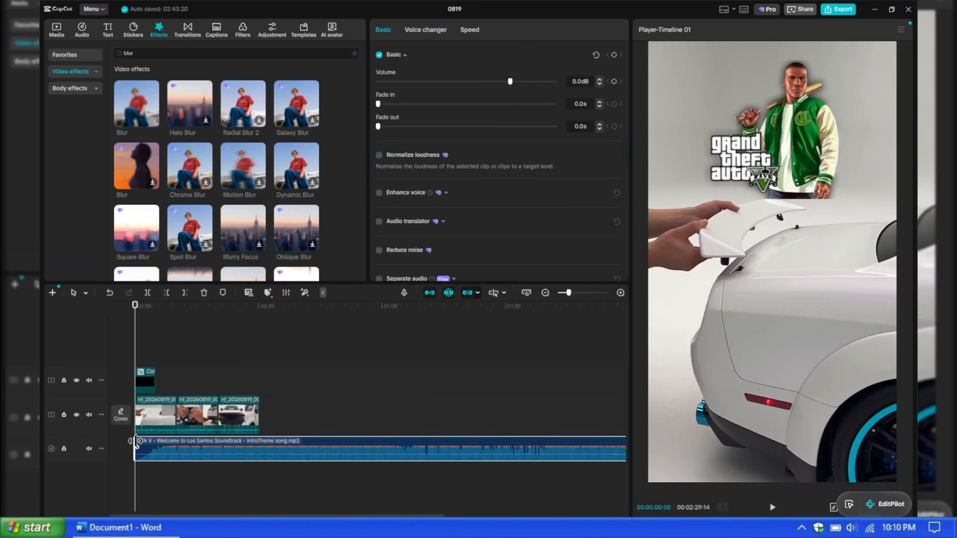
left_click_drag(135, 442, 158, 449)
left_click(166, 306)
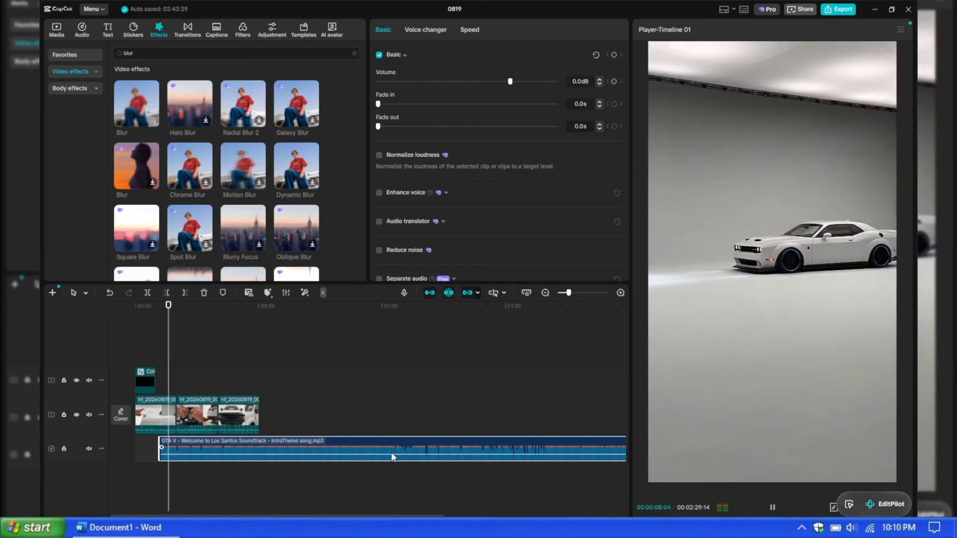
key("space")
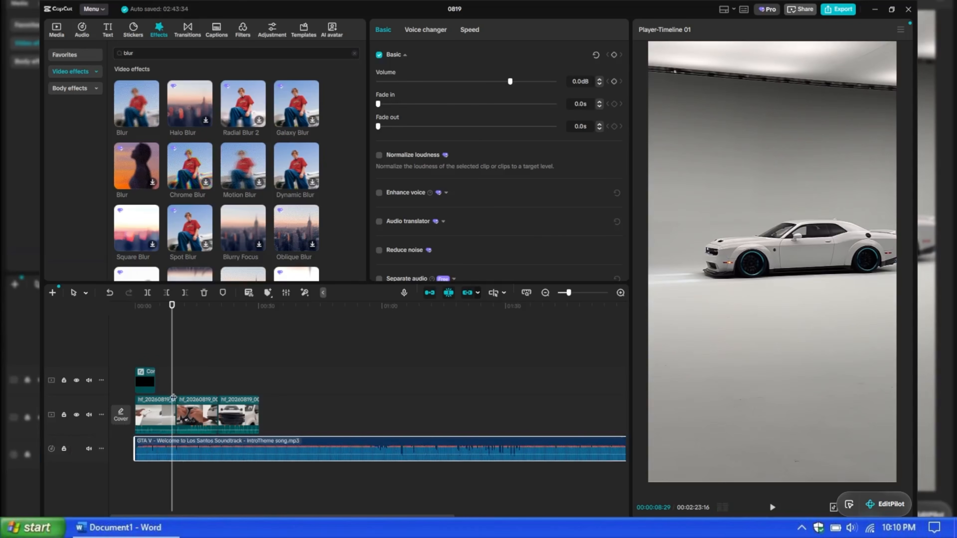
- Reorder the car clips with the front-end assembly first, the wheel installation second and the finished car reveal last
left_click_drag(172, 306, 130, 307)
scroll(169, 432, "up", 2)
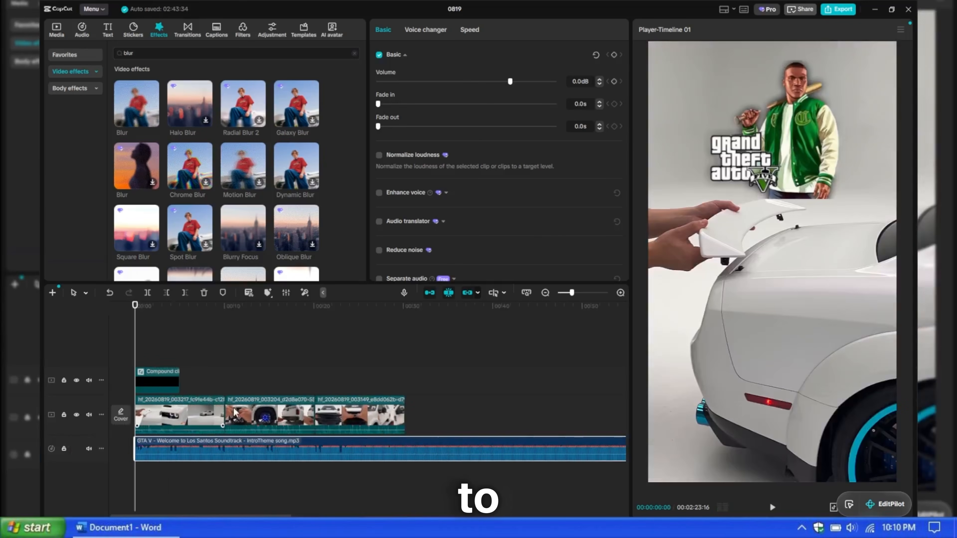
left_click(243, 411)
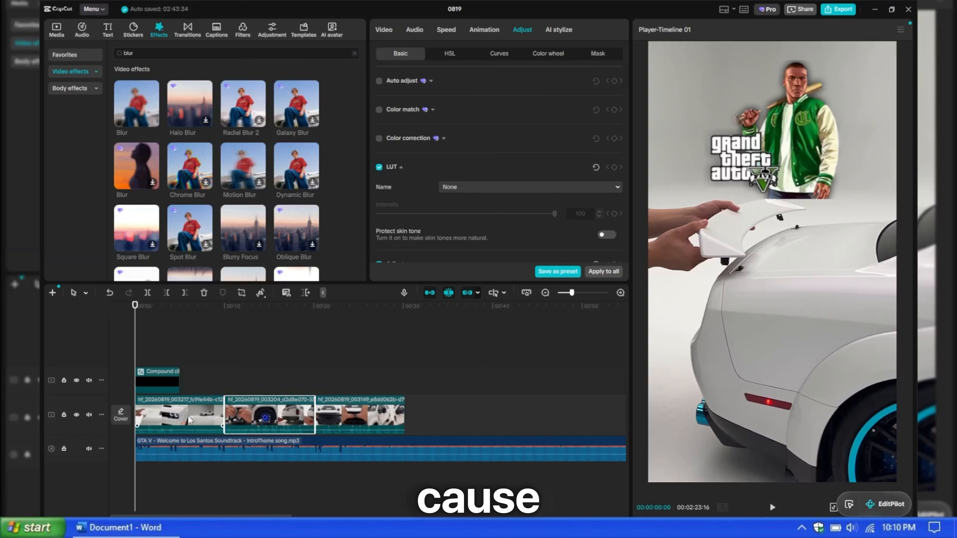
left_click_drag(190, 420, 390, 422)
left_click_drag(296, 422, 115, 424)
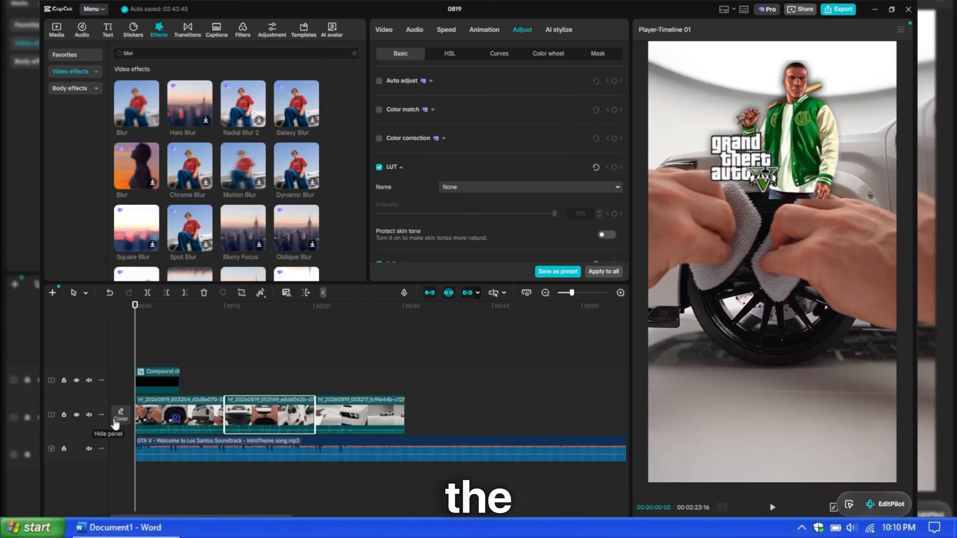
left_click_drag(195, 412, 278, 402)
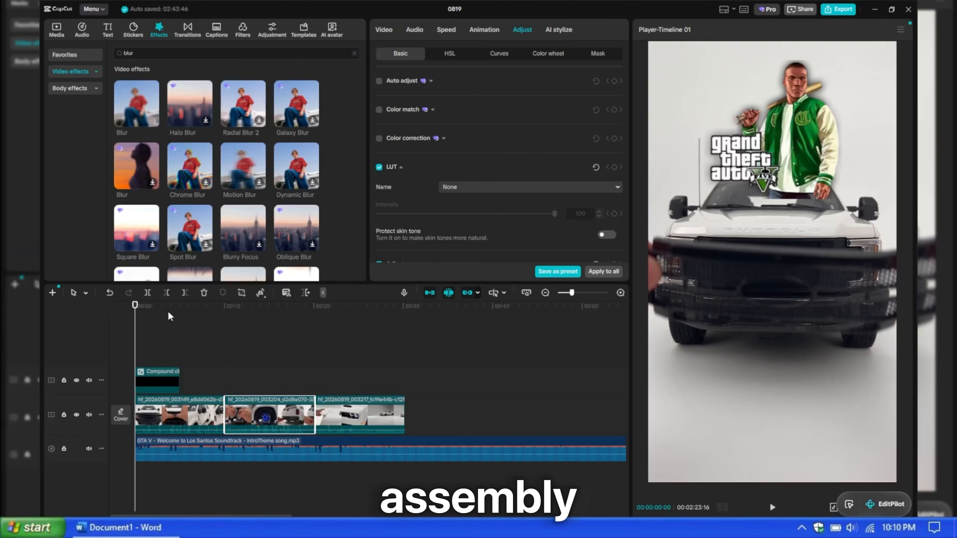
- Create a freeze frame from the Franklin compound clip at about 3 seconds 27 frames, while the full artwork is showing
left_click_drag(151, 311, 339, 323)
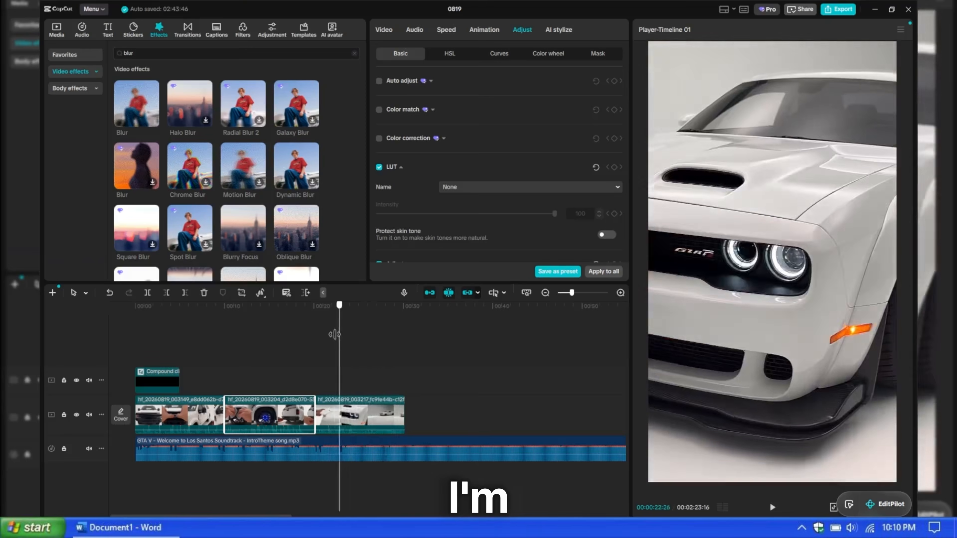
left_click(148, 377)
left_click(169, 311)
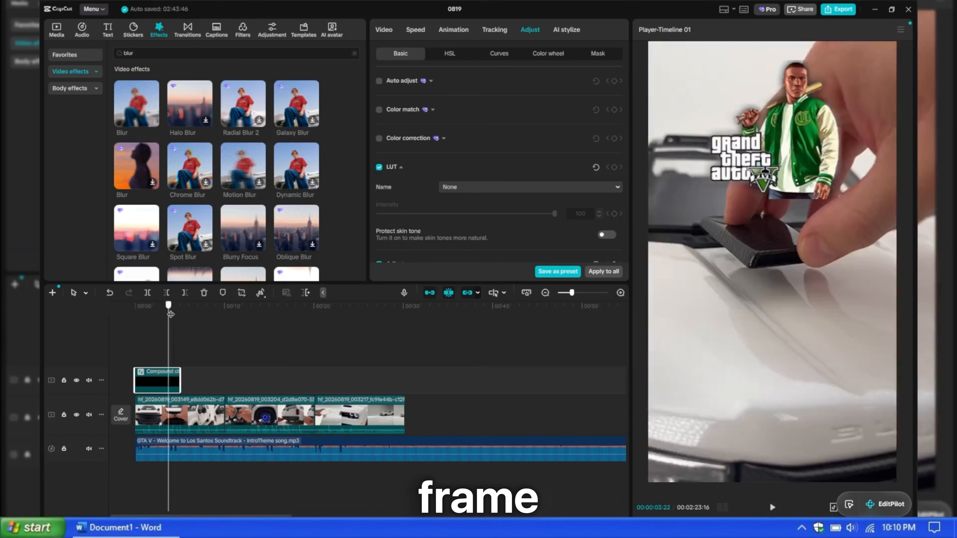
left_click(170, 314)
right_click(170, 378)
key("Escape")
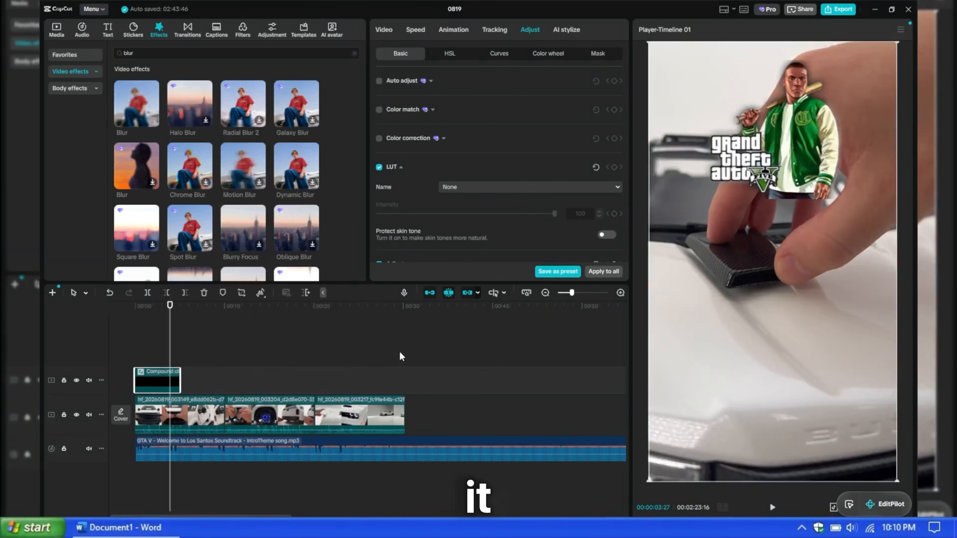
left_click(261, 293)
left_click(301, 312)
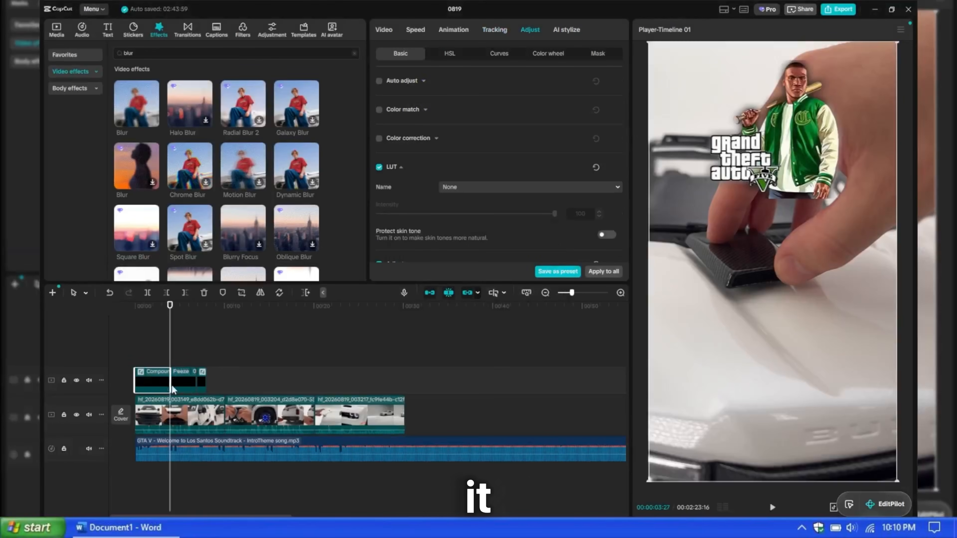
- Remove the leftover compound clip pieces and extend the freeze frame from the timeline start to the end of the last car clip
left_click(202, 383)
key("Delete")
left_click_drag(171, 385, 108, 384)
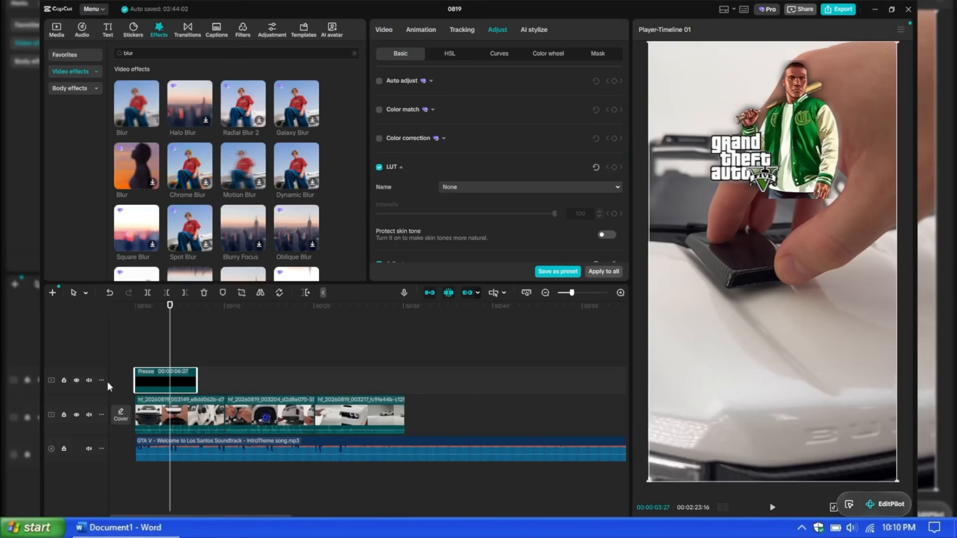
left_click(200, 384)
left_click_drag(198, 383, 406, 384)
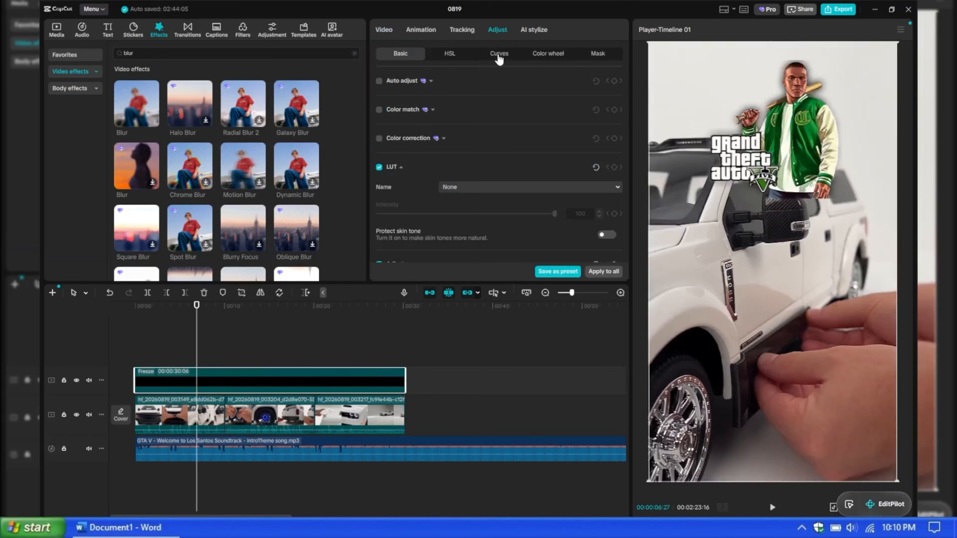
- Apply a 0.5-second Fade Out exit animation to the Franklin freeze frame
left_click(425, 31)
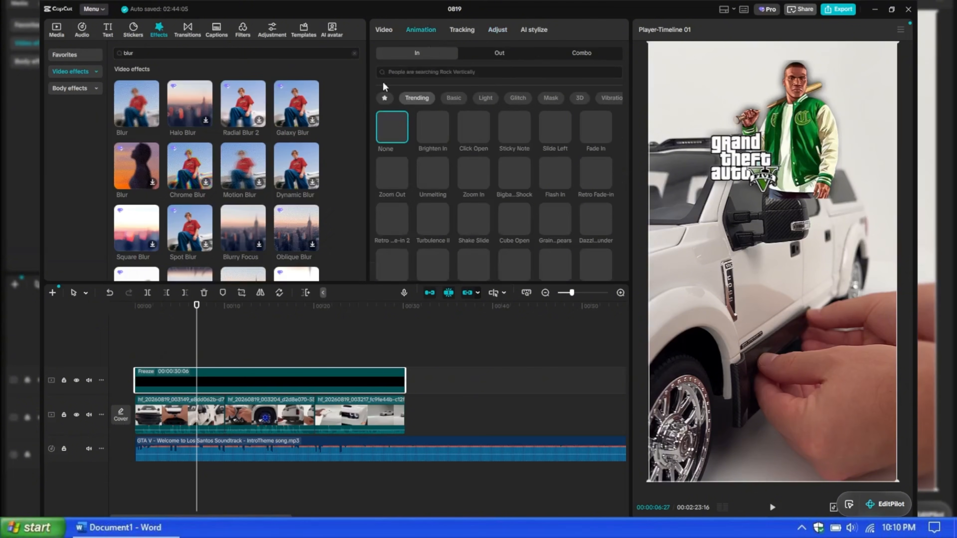
left_click(501, 53)
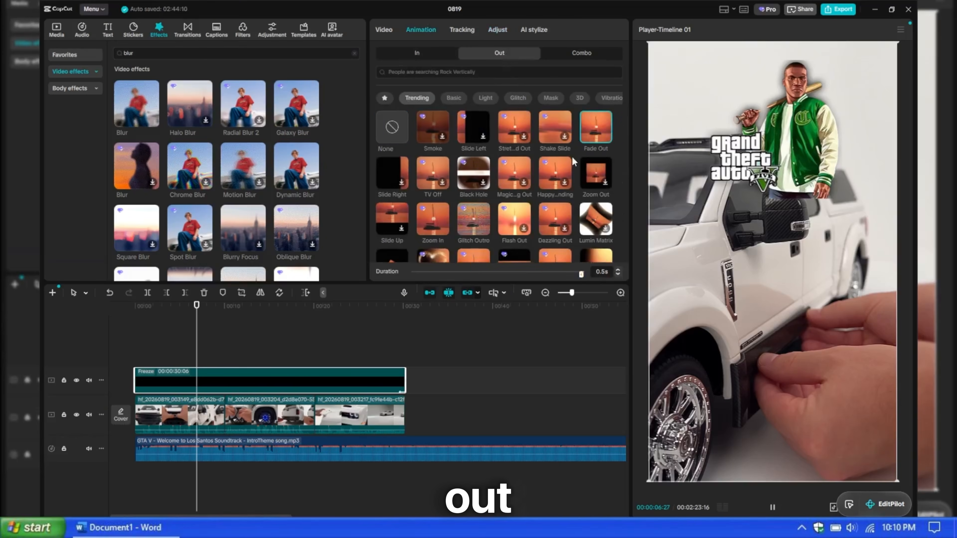